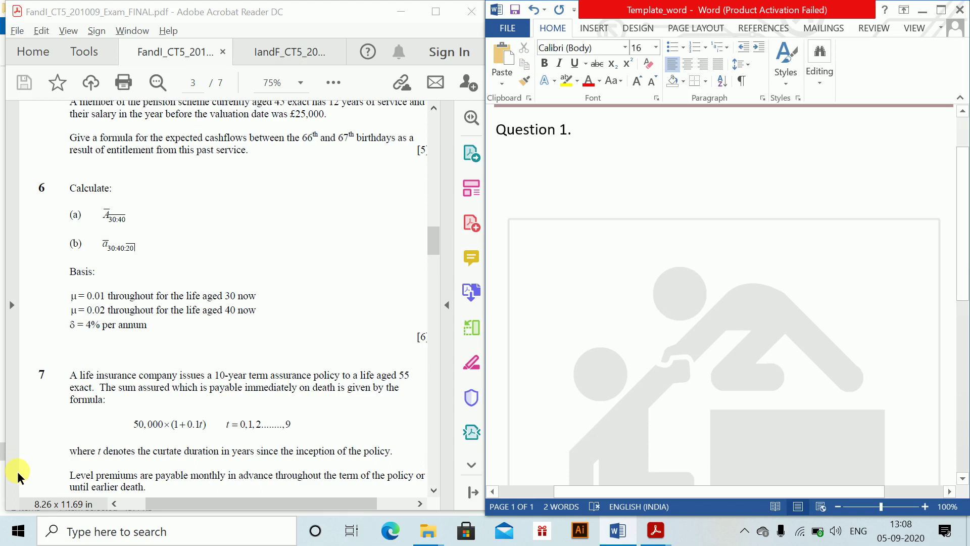
# Insert an equation on the line below the "Question 1." heading and enter an A with a bar over it
pyautogui.press('Return')
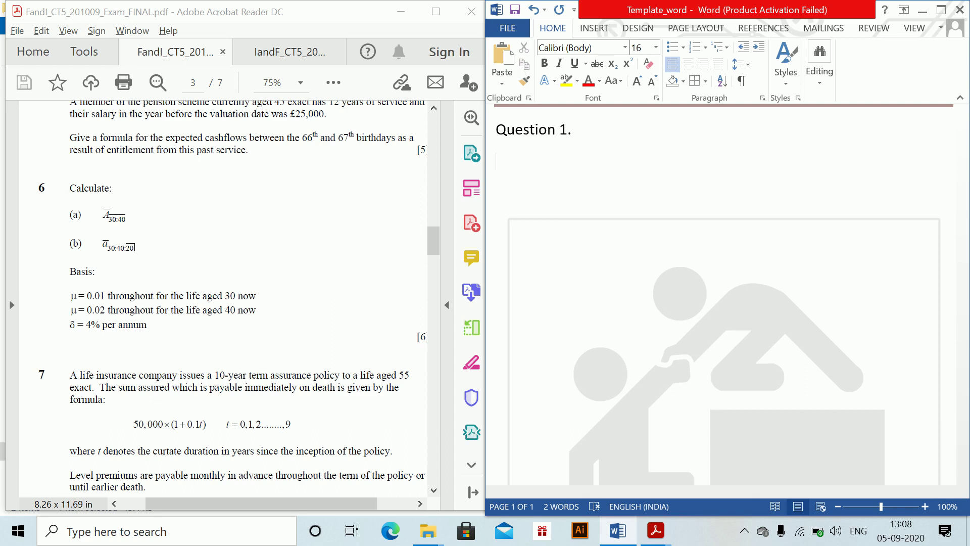
pyautogui.write('A')
pyautogui.press('BackSpace')
pyautogui.hotkey('alt', '=')
pyautogui.write('A\x08ar')
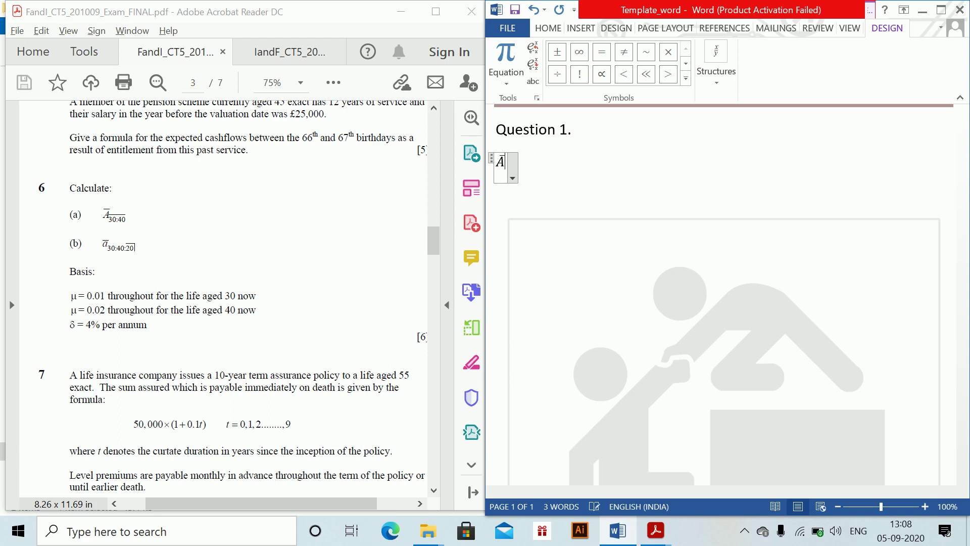
pyautogui.press('BackSpace')
pyautogui.press('BackSpace')
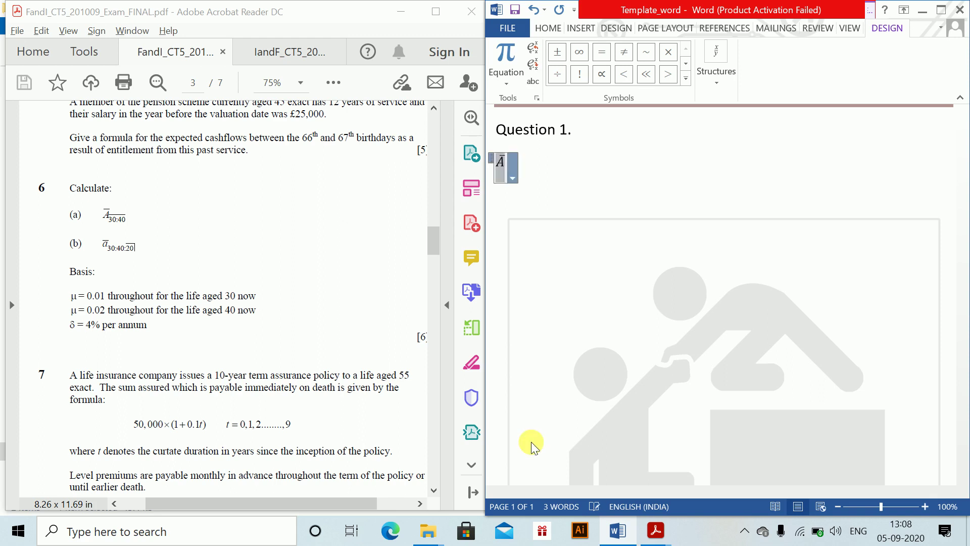
pyautogui.write('A\x08ar')
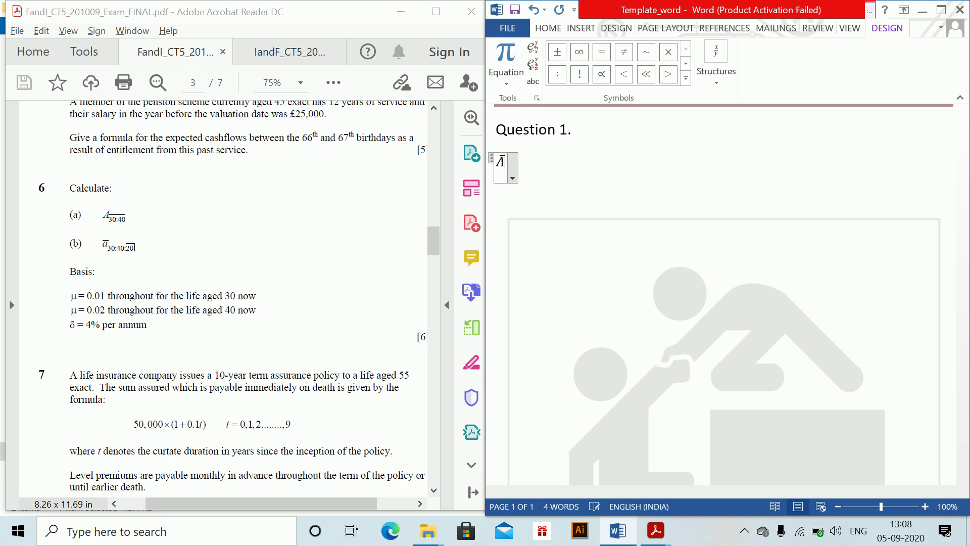
# Add the subscript (30:40) with an overbar to the A-bar symbol
pyautogui.write(' _(')
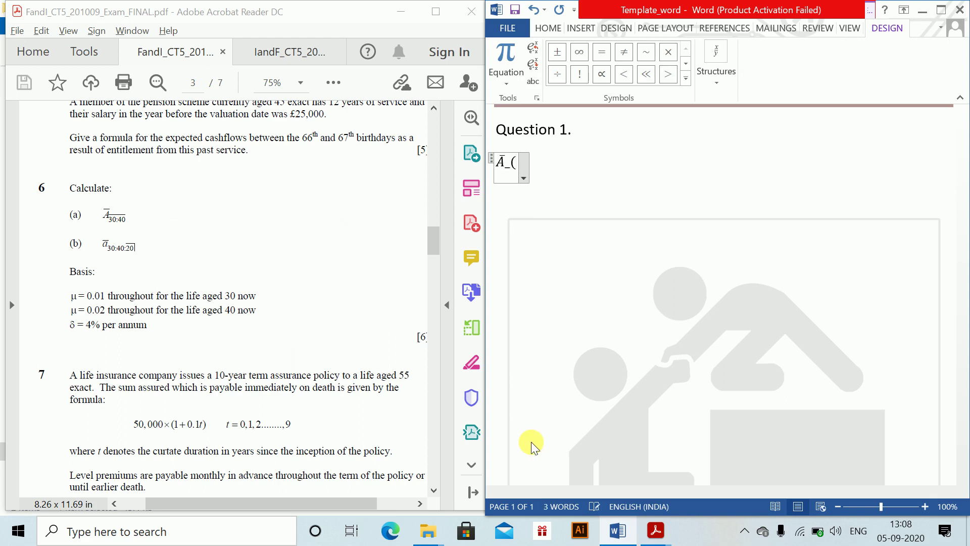
pyautogui.write('(30')
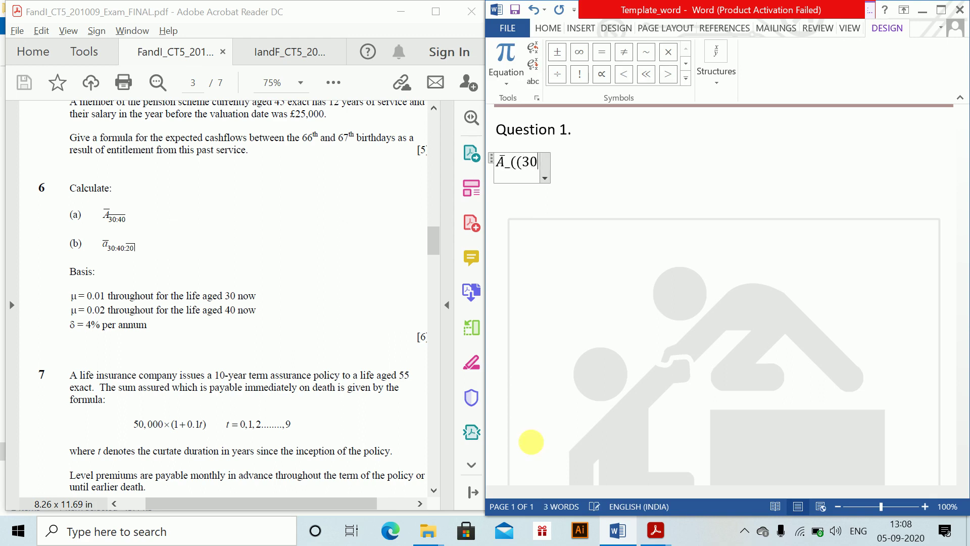
pyautogui.write(':40)) ')
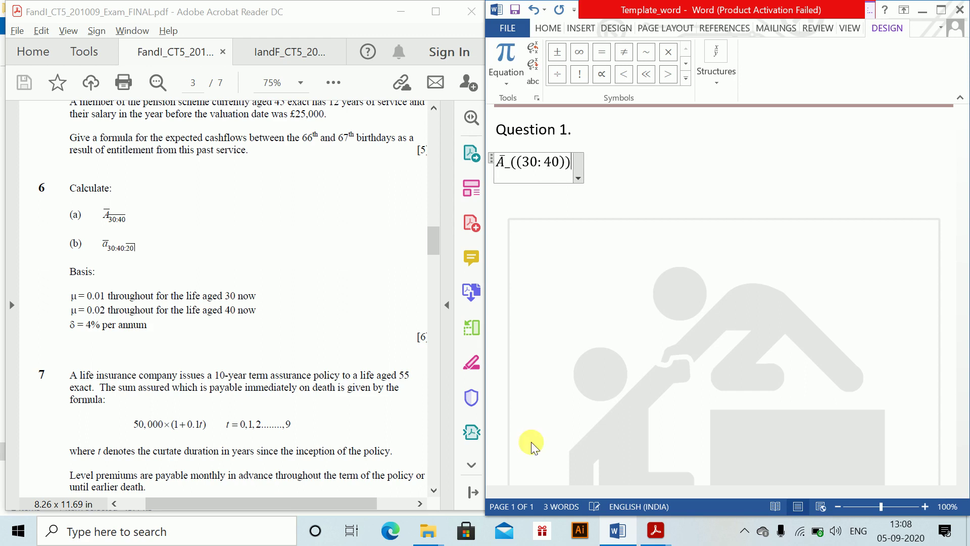
pyautogui.write('\x08ar')
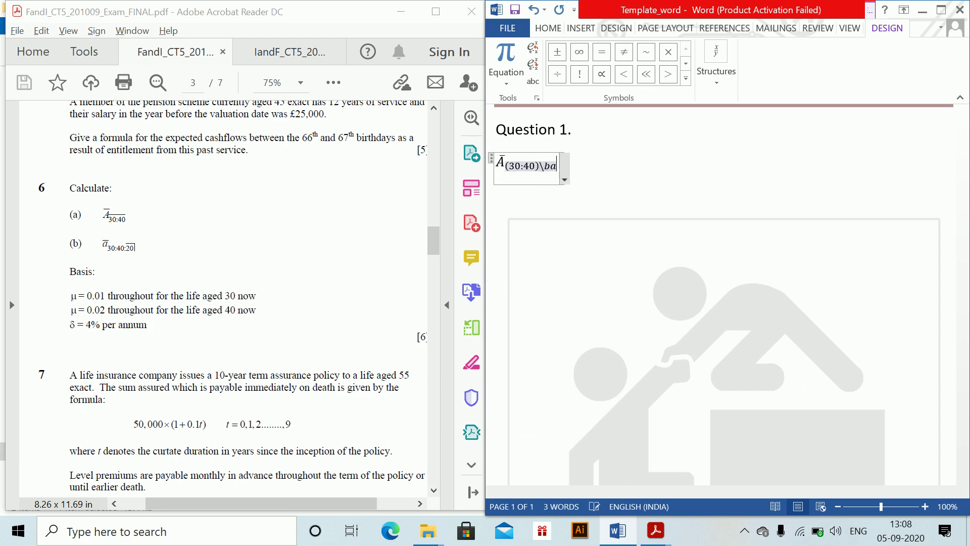
pyautogui.press('Right')
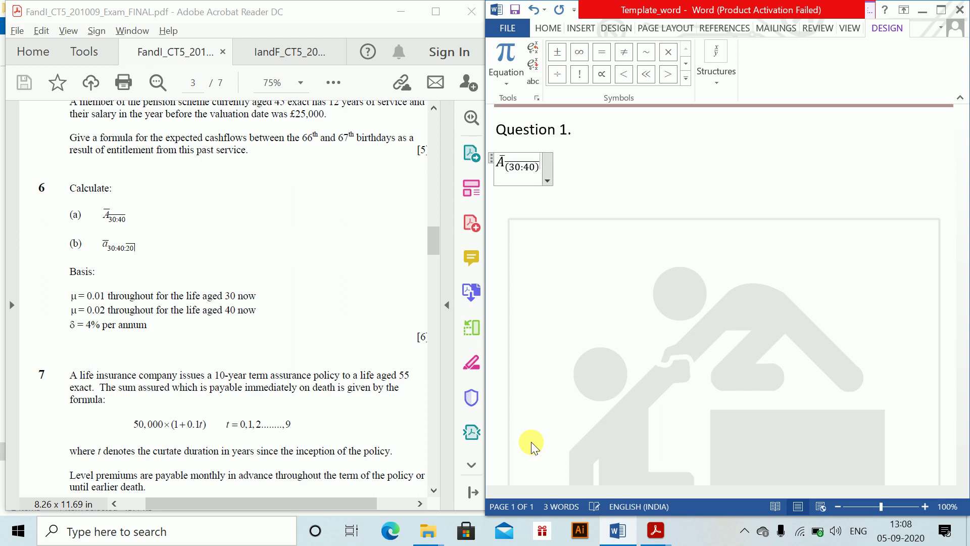
pyautogui.press('Right')
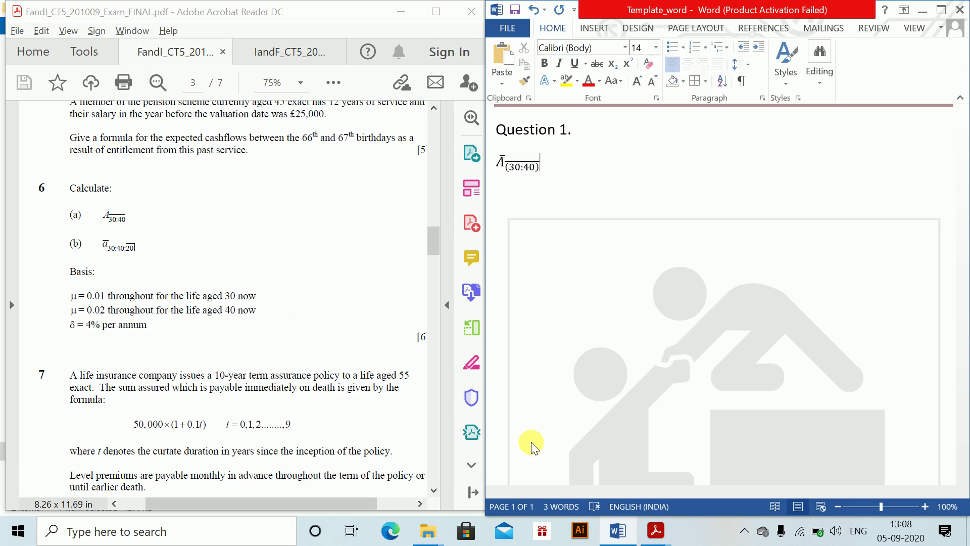
# Continue the A-bar equation with an equals sign and an integral from 0 to ∞
pyautogui.press('Left')
pyautogui.write('=')
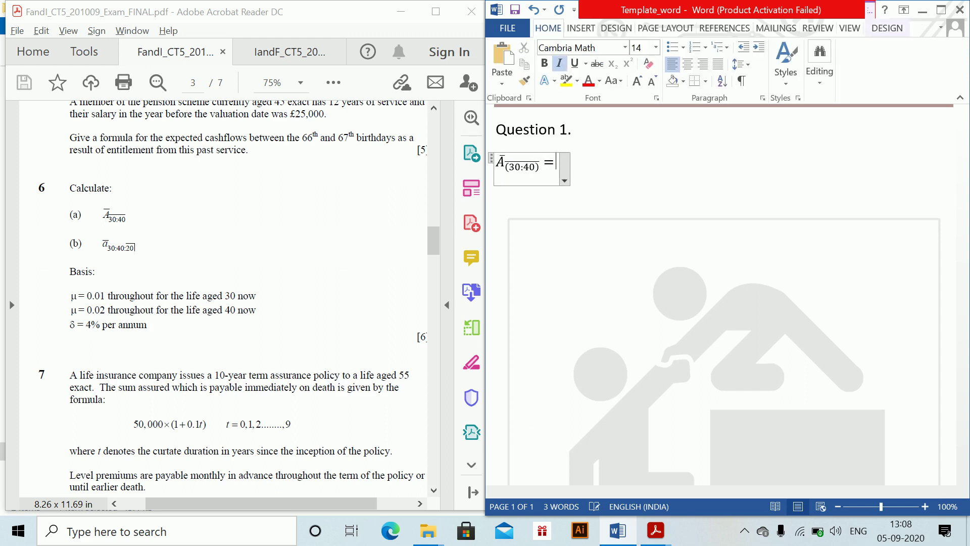
pyautogui.write('\\int ')
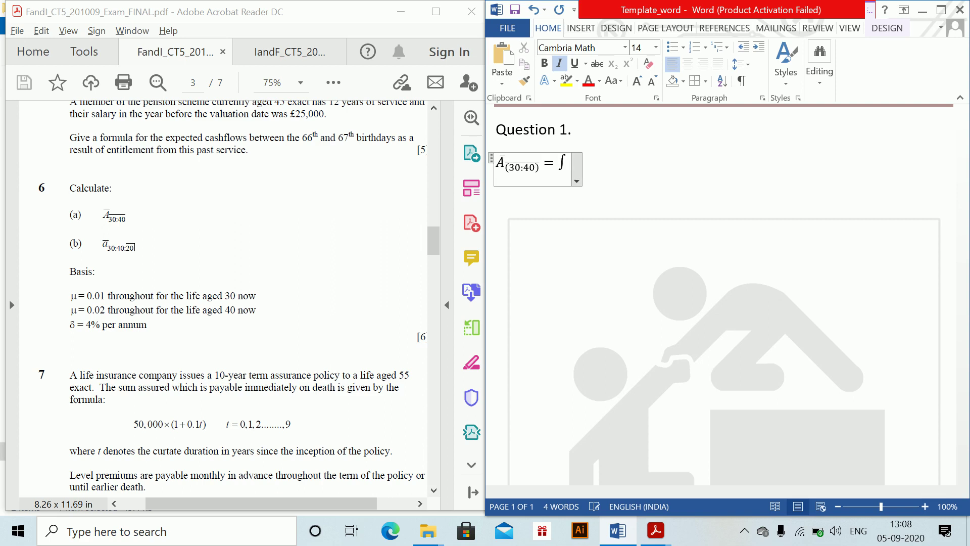
pyautogui.write('_0')
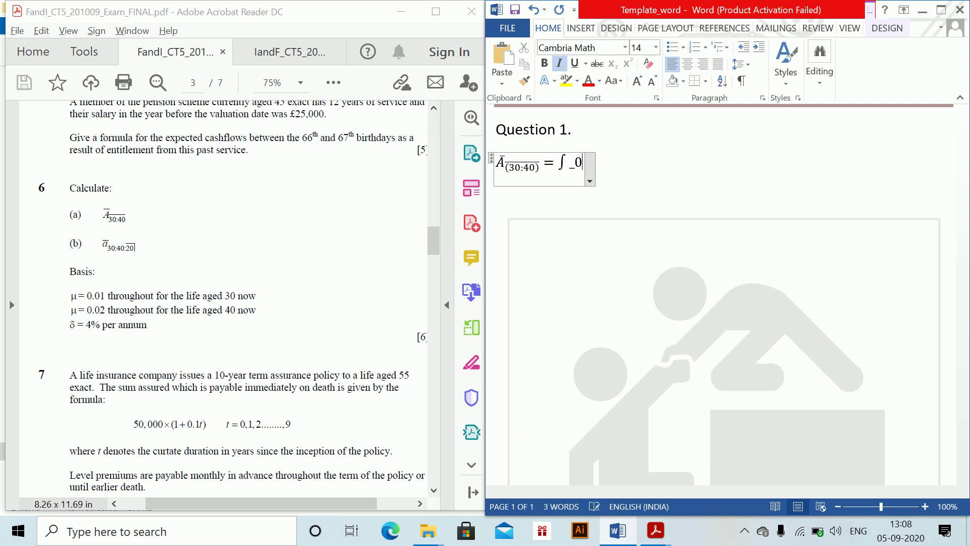
pyautogui.write('^\\infty ')
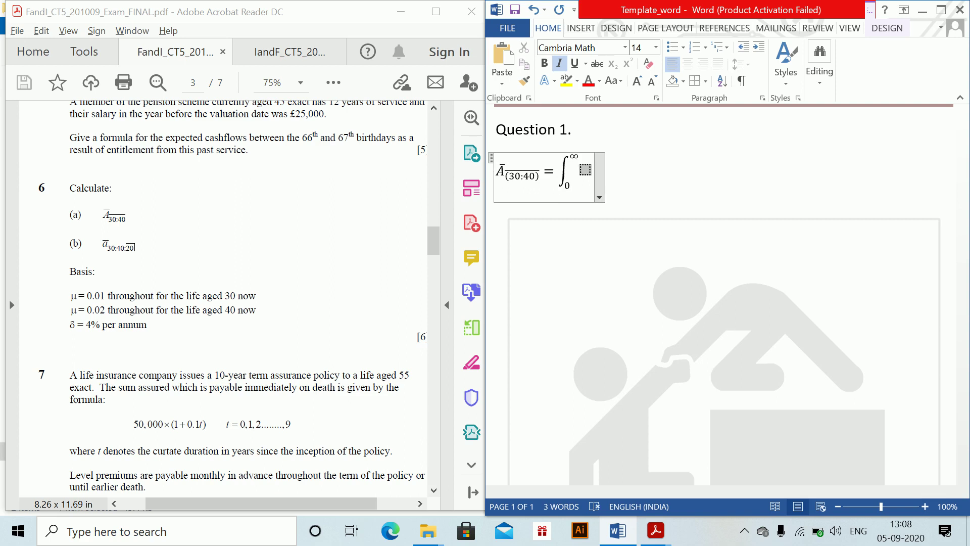
# Enter the survival probability p with left subscript t and right subscript 40 as the integral's first factor
pyautogui.write(' _n p_x')
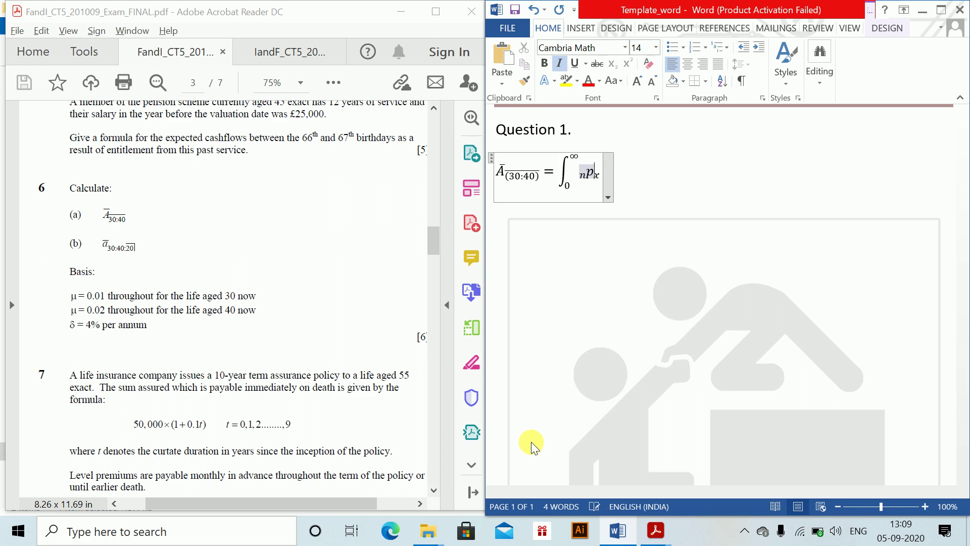
pyautogui.press('Left')
pyautogui.press('BackSpace')
pyautogui.write('t')
pyautogui.press('Right')
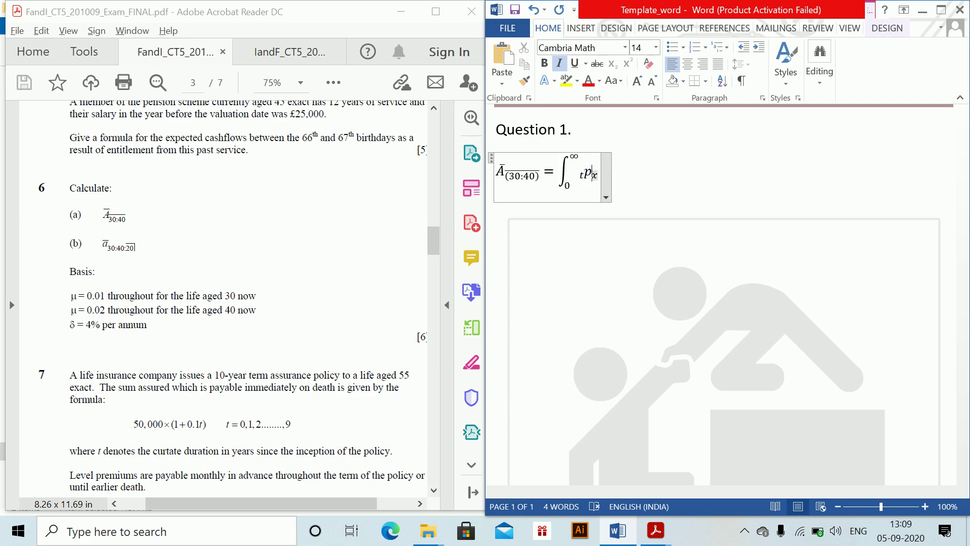
pyautogui.press('BackSpace')
pyautogui.write('40')
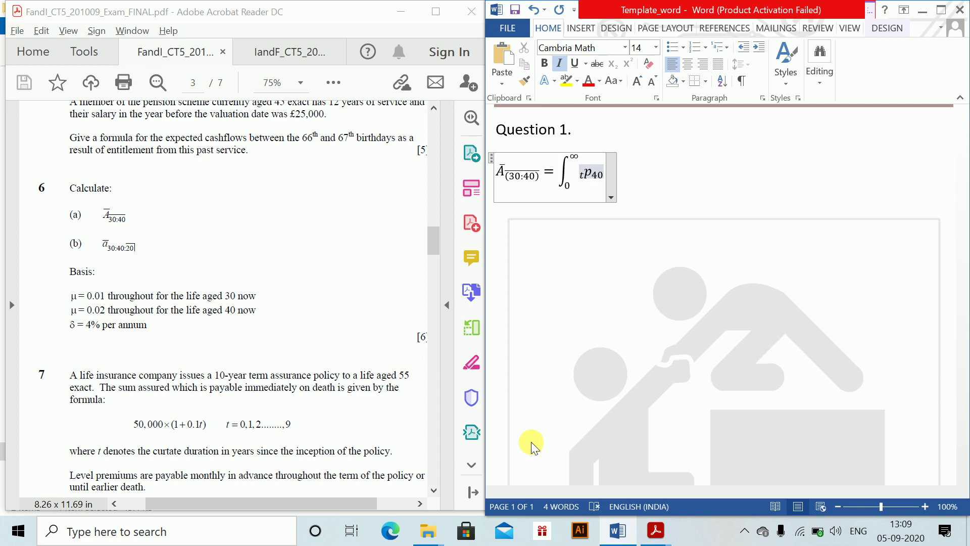
# Complete the integrand with μ subscript 40+t, q subscript 30, e to the power −δt, and dt
pyautogui.write('\\mu _(40+t')
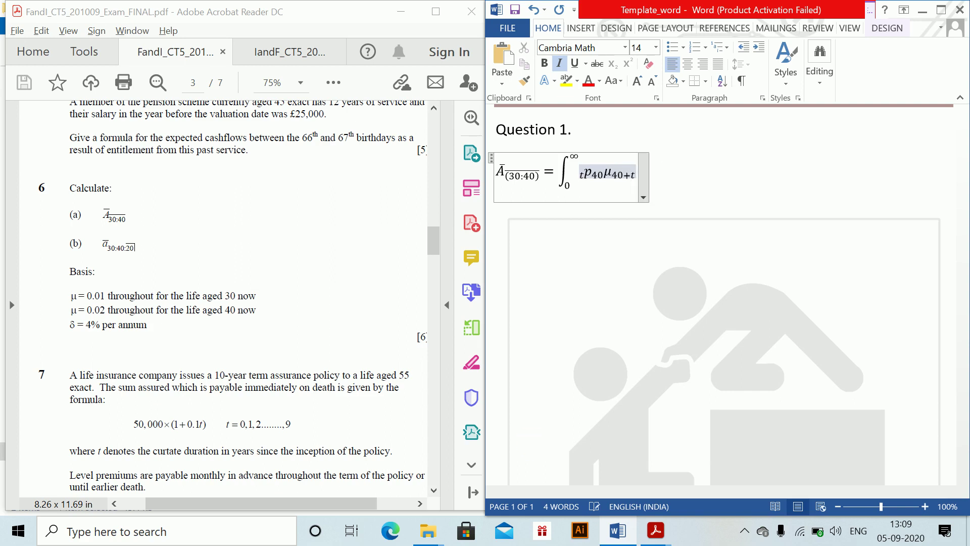
pyautogui.write(') q_30 ')
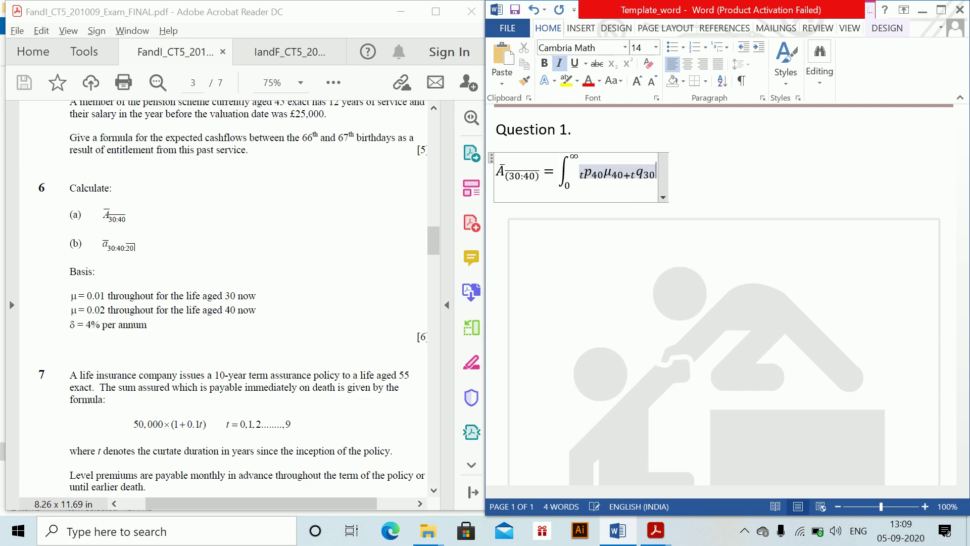
pyautogui.write('e')
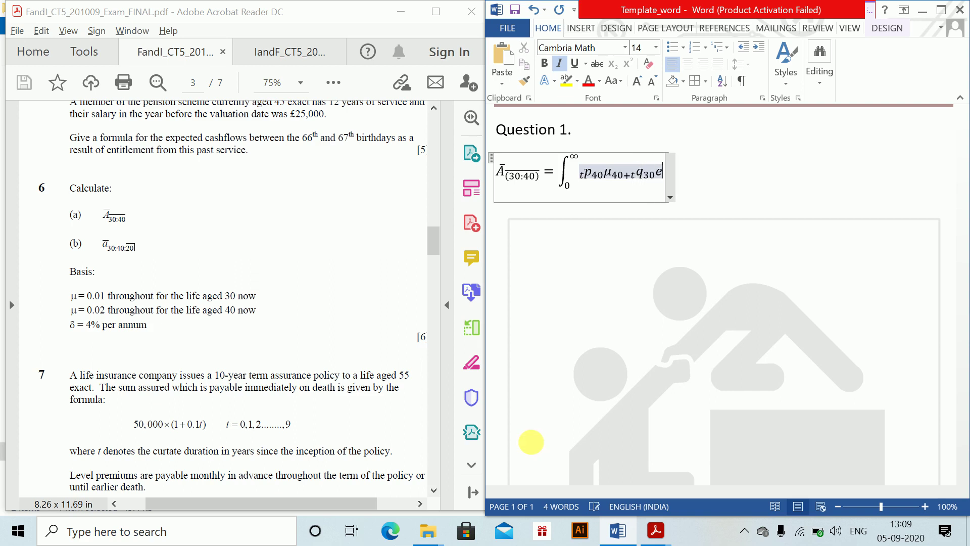
pyautogui.write('^(-\\deta')
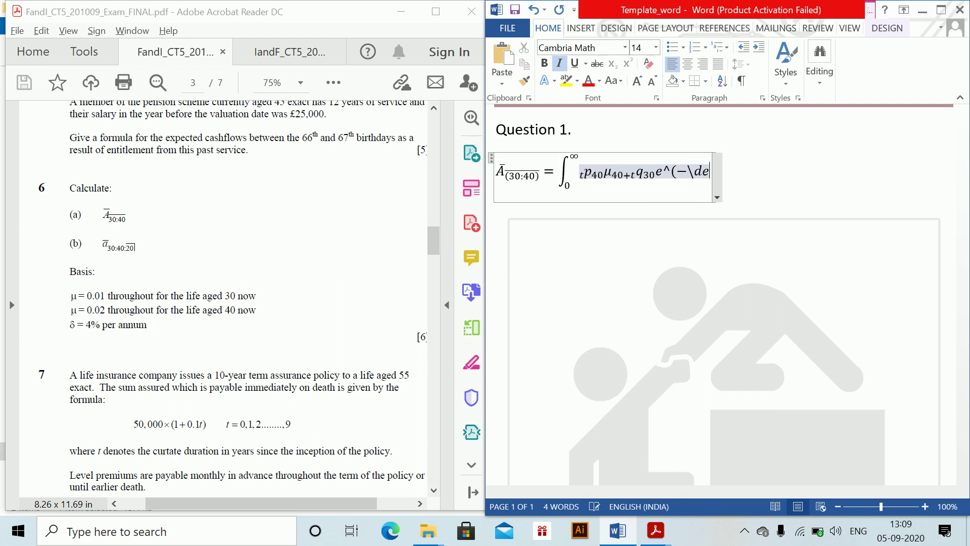
pyautogui.press('BackSpace')
pyautogui.press('BackSpace')
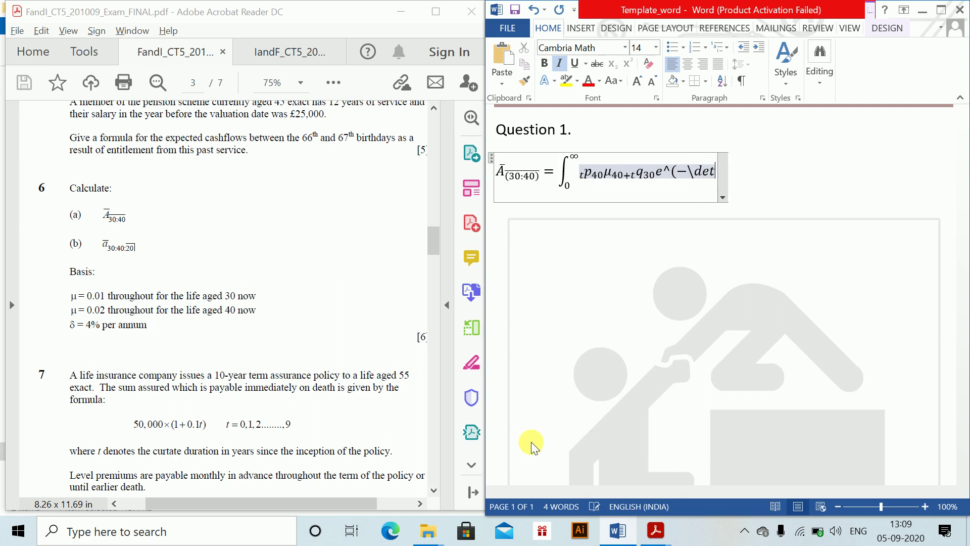
pyautogui.write('lta ')
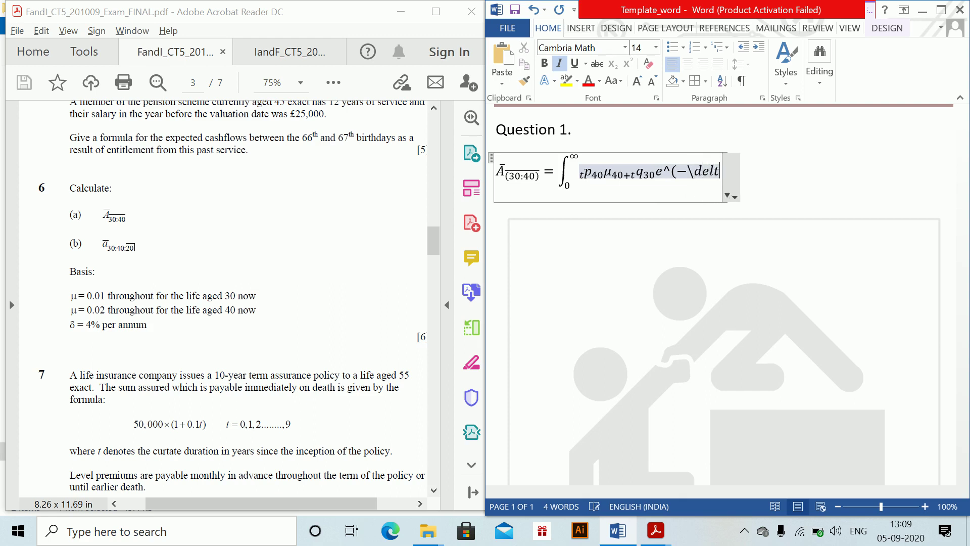
pyautogui.write('t) ')
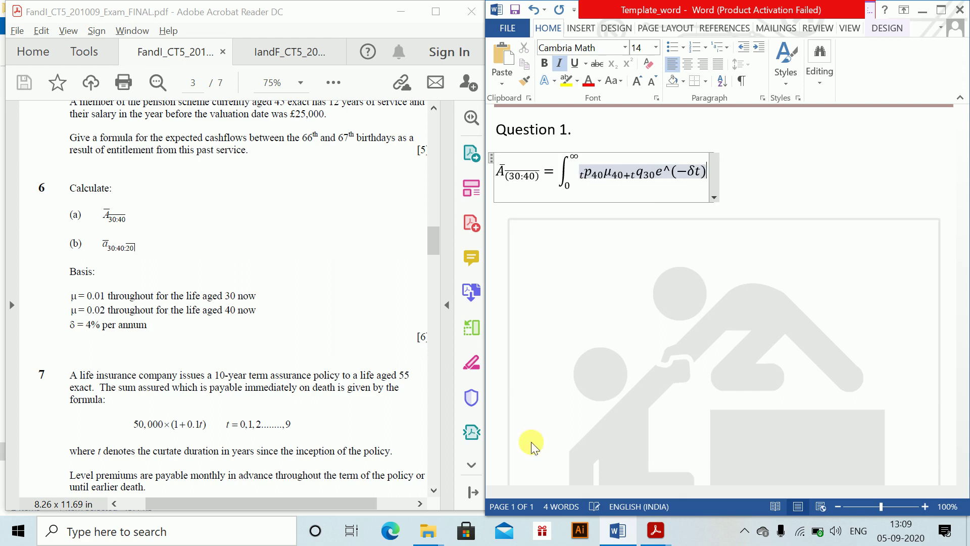
pyautogui.write('dt')
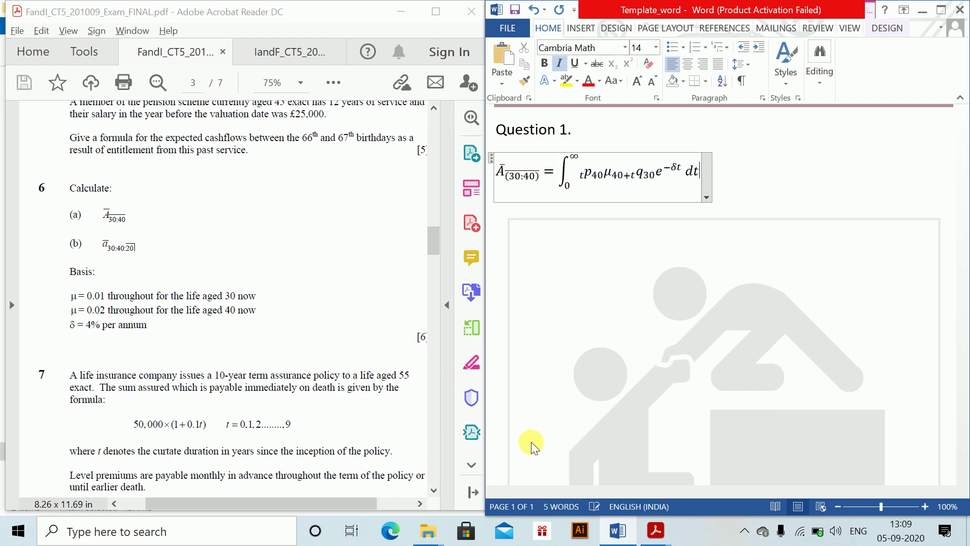
# Start a second equation line beneath the first one with an equals sign
pyautogui.press('Return')
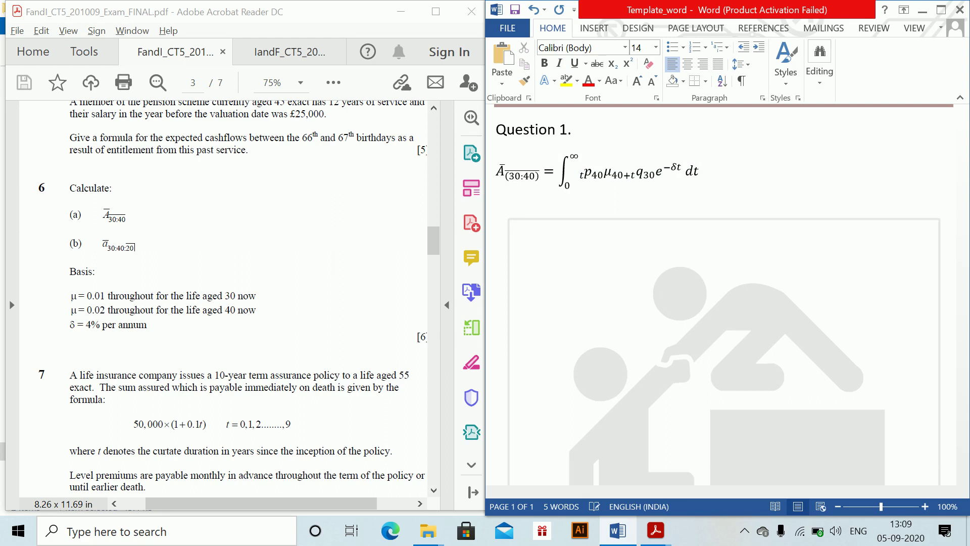
pyautogui.hotkey('alt', '=')
pyautogui.write('=')
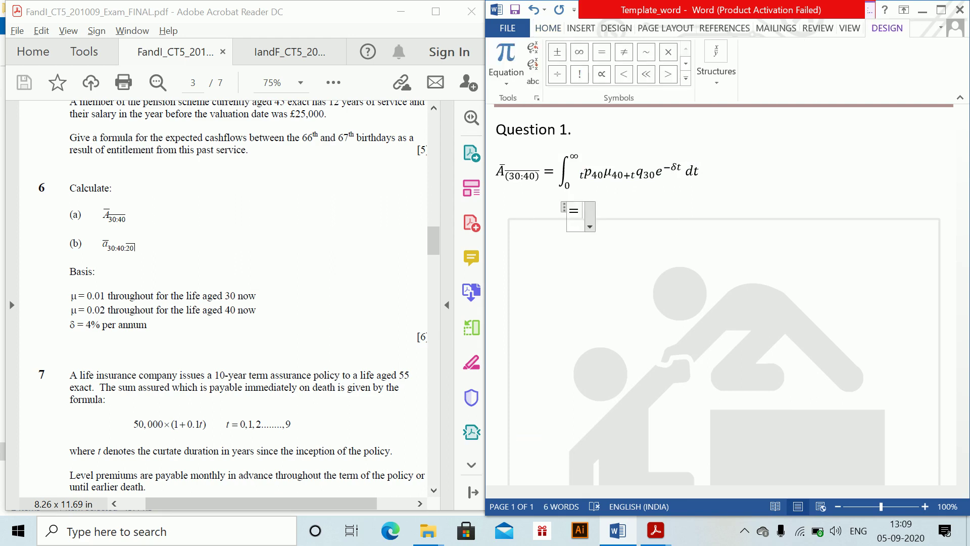
pyautogui.write('\\int')
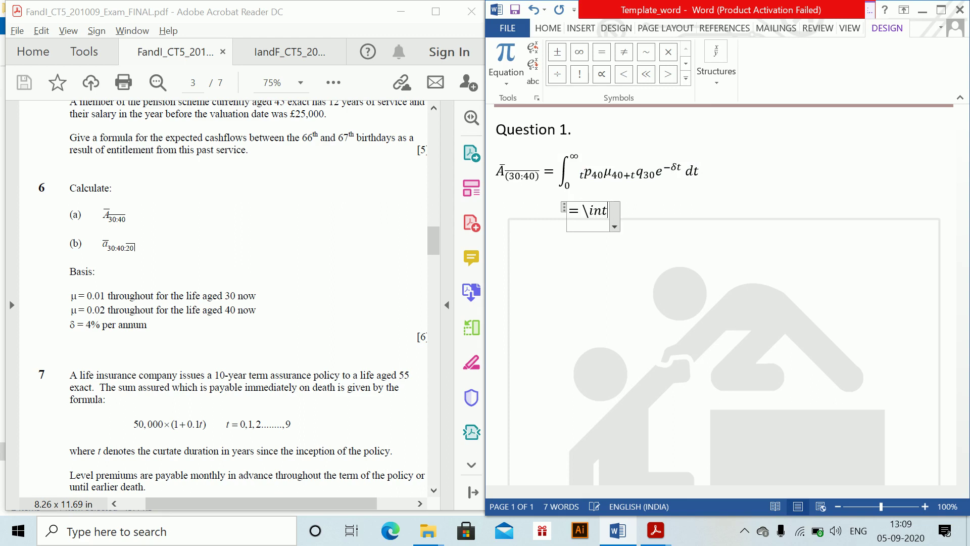
pyautogui.press('BackSpace')
pyautogui.press('BackSpace')
pyautogui.press('BackSpace')
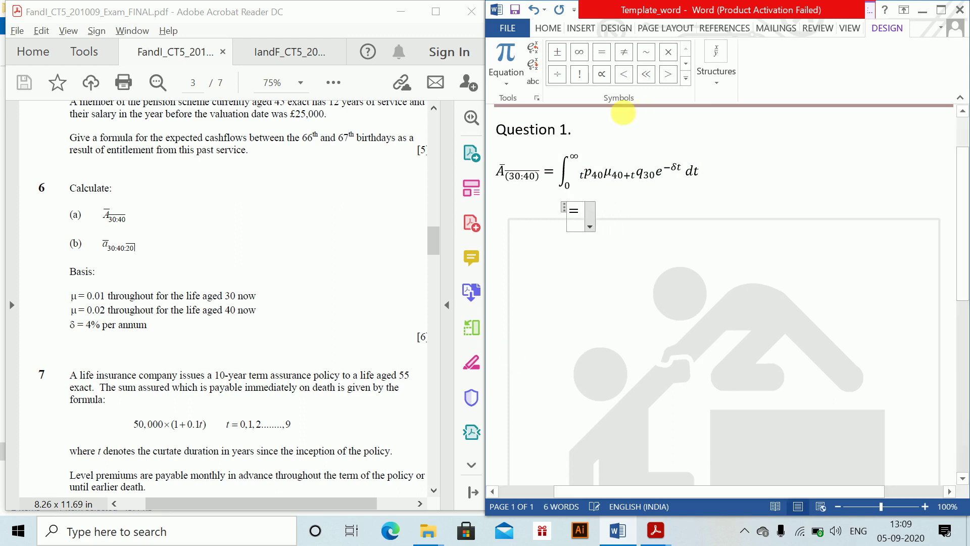
# Copy the whole integral from the first line and paste it after the equals sign on the second line
pyautogui.click(564, 177)
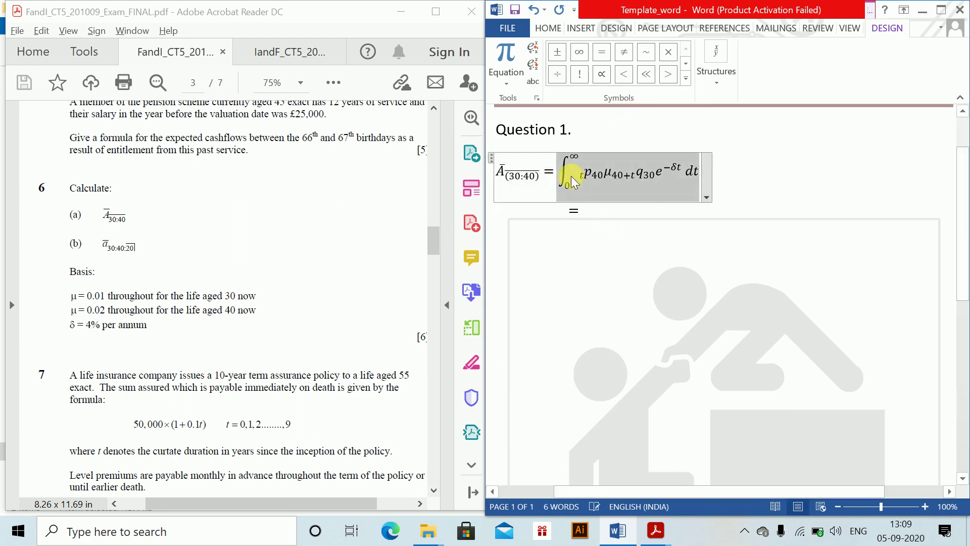
pyautogui.hotkey('ctrl', 'c')
pyautogui.click(580, 214)
pyautogui.hotkey('ctrl', 'v')
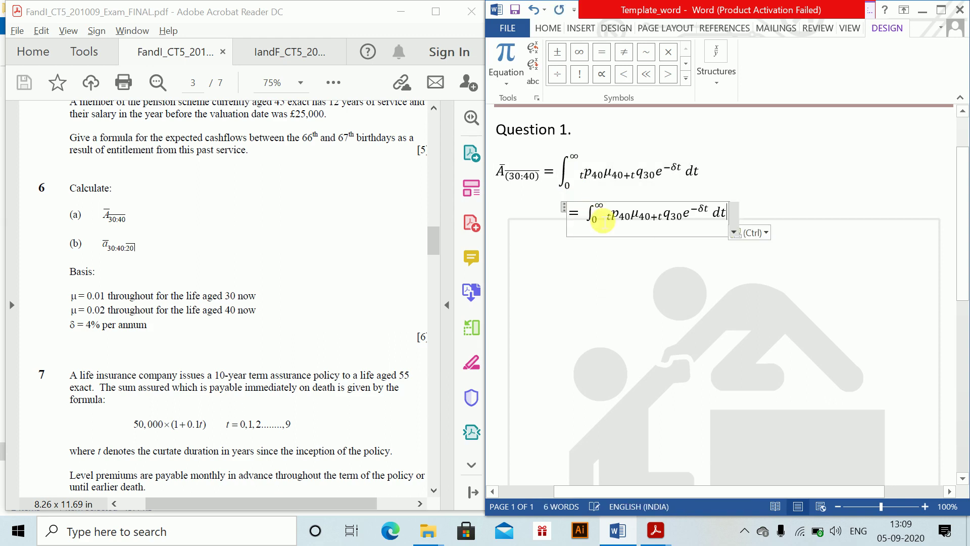
# Replace the survival probability at the start of the second line's integrand with e to the power −0.02t
pyautogui.hotkey('shift', 'Home')
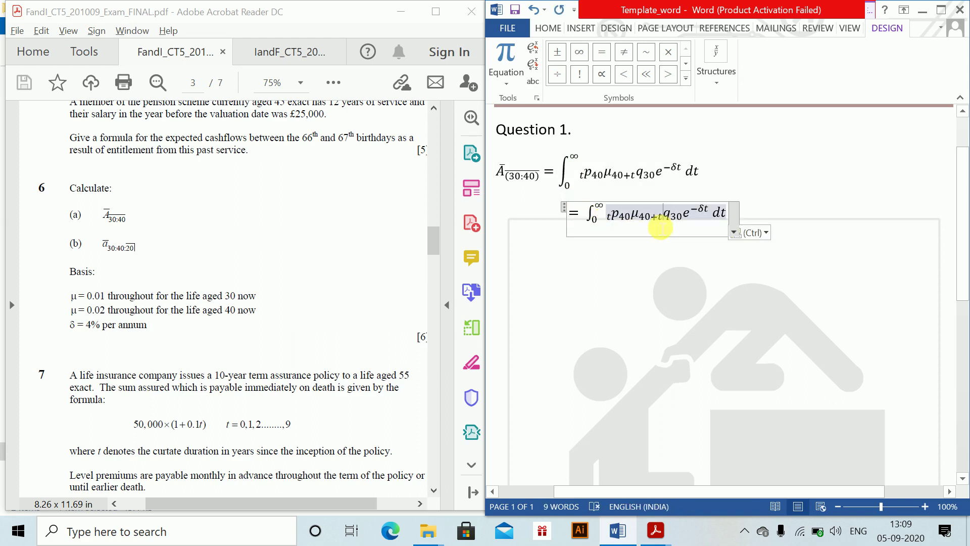
pyautogui.click(625, 225)
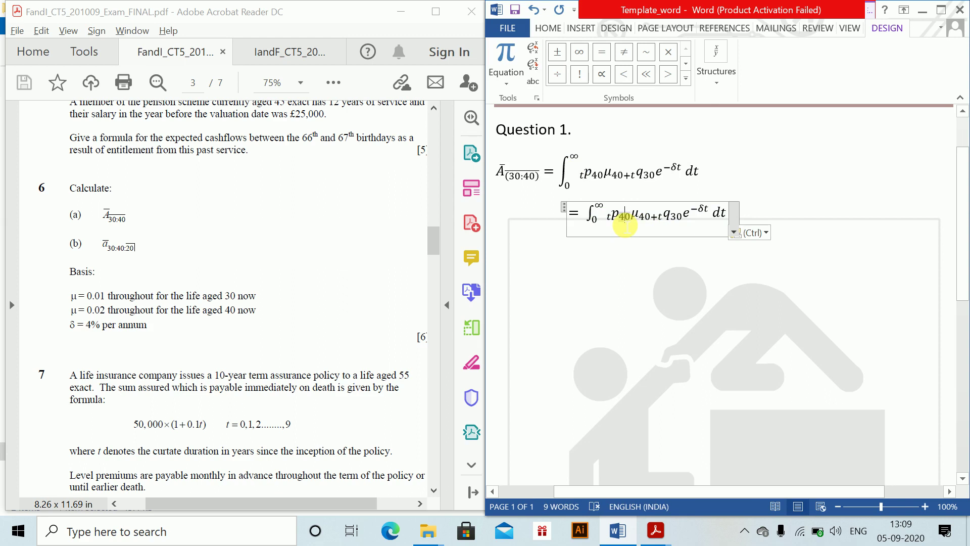
pyautogui.hotkey('shift', 'End')
pyautogui.press('BackSpace')
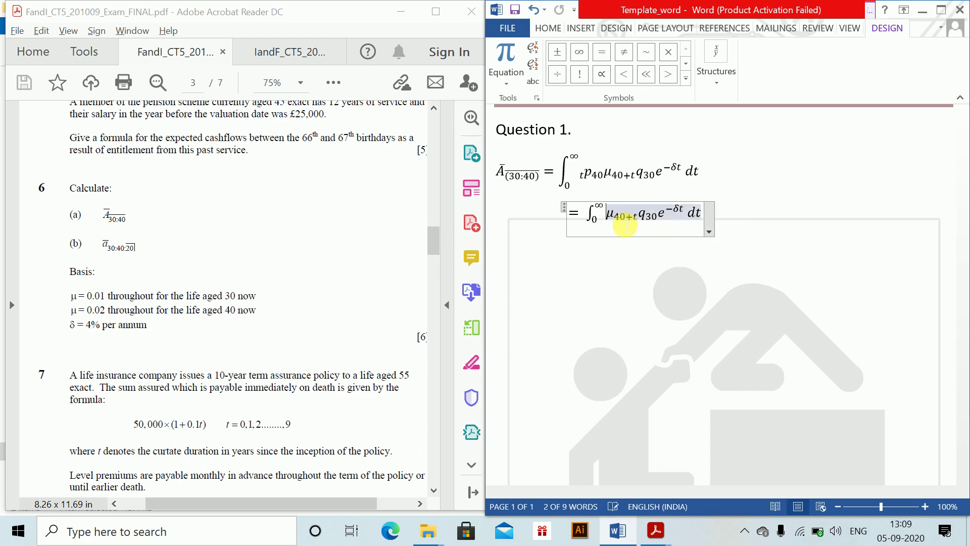
pyautogui.write('e^(-0.0')
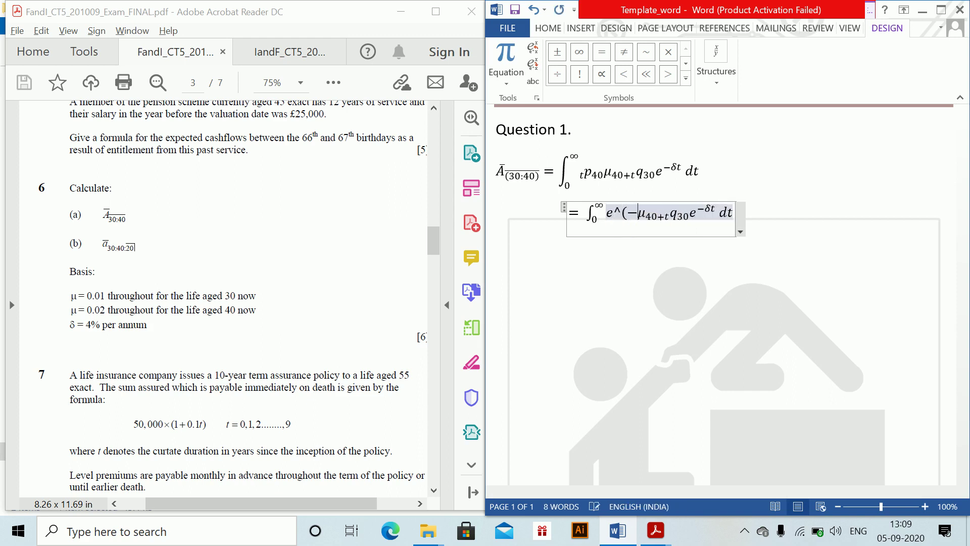
pyautogui.write('2t')
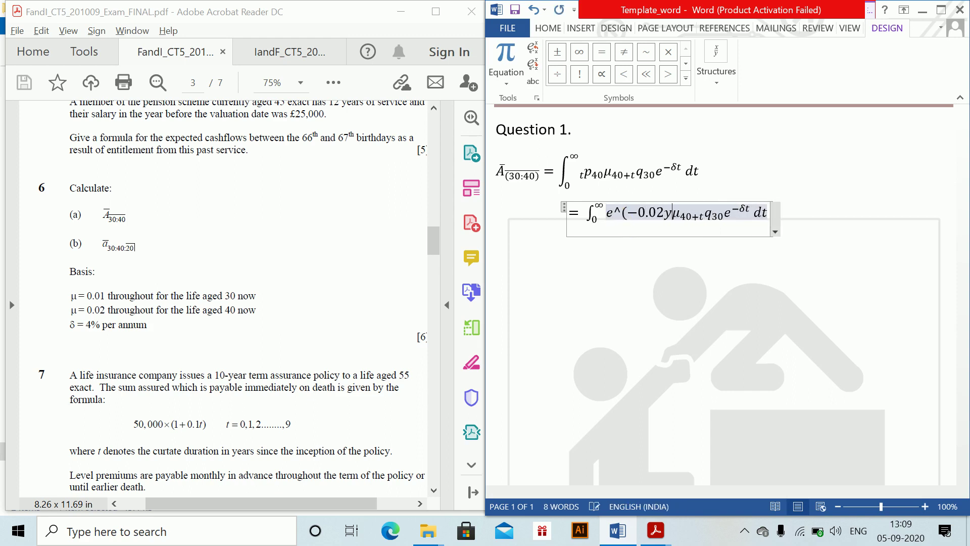
pyautogui.write(')')
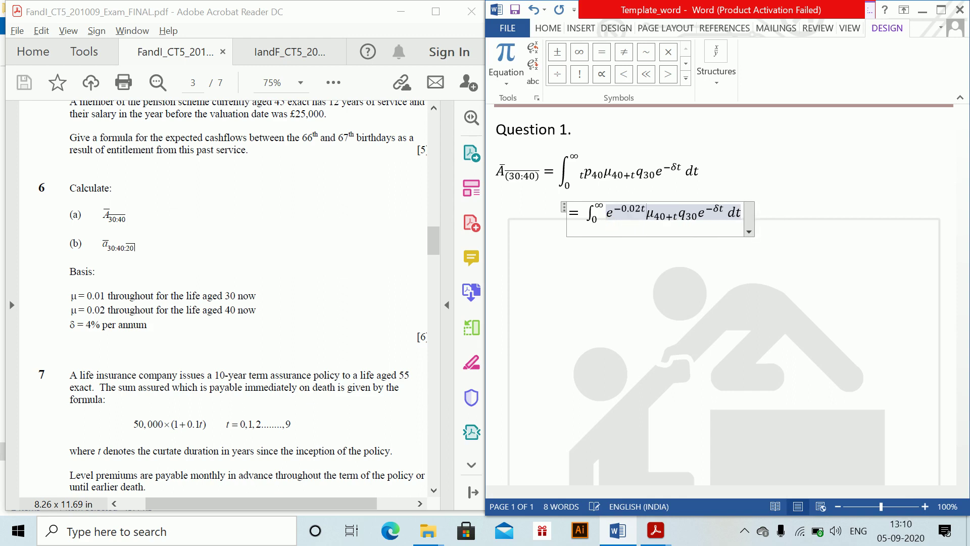
# Replace the μ subscript 40+t factor in the second line's integrand with 0.02
pyautogui.click(625, 226)
pyautogui.press('Right')
pyautogui.press('Right')
pyautogui.press('Right')
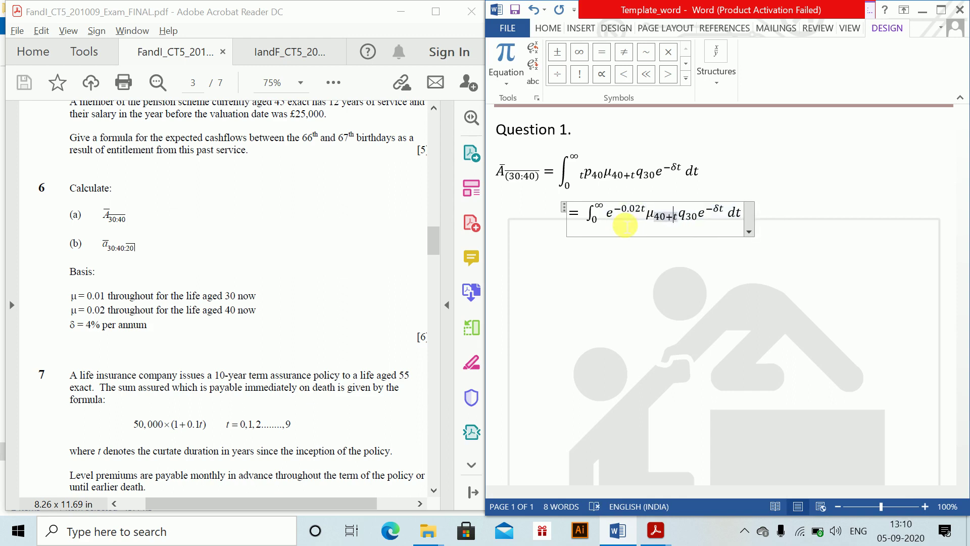
pyautogui.press('Right')
pyautogui.press('Right')
pyautogui.press('BackSpace')
pyautogui.press('BackSpace')
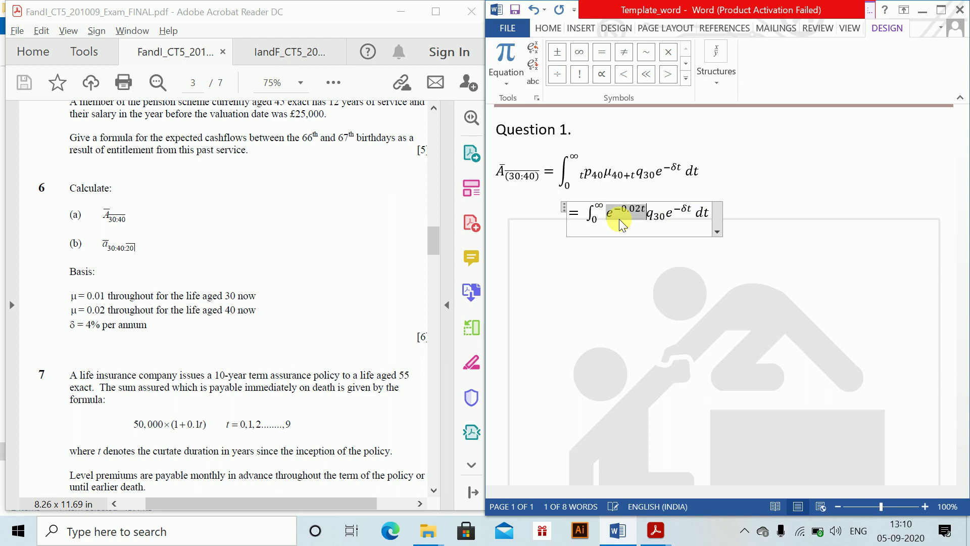
pyautogui.press('Right')
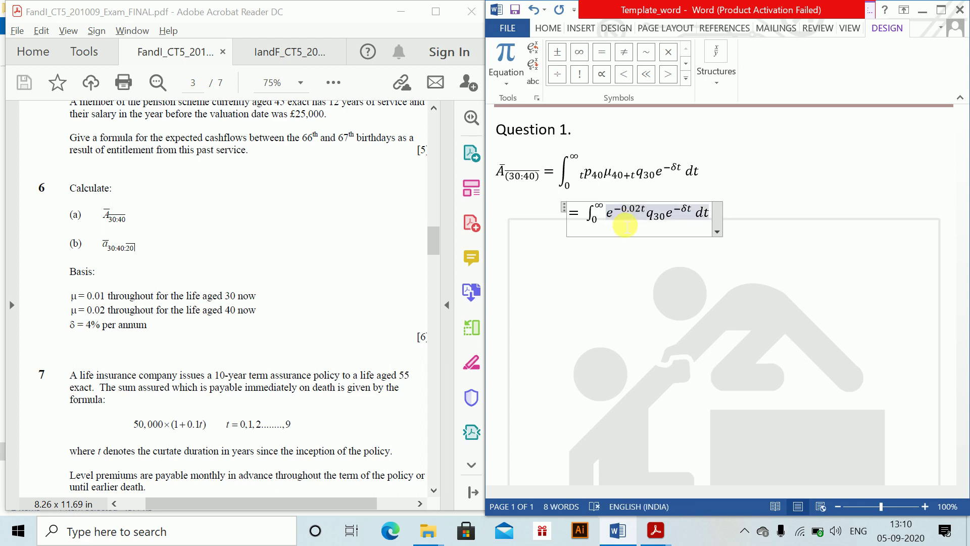
pyautogui.write('0.02')
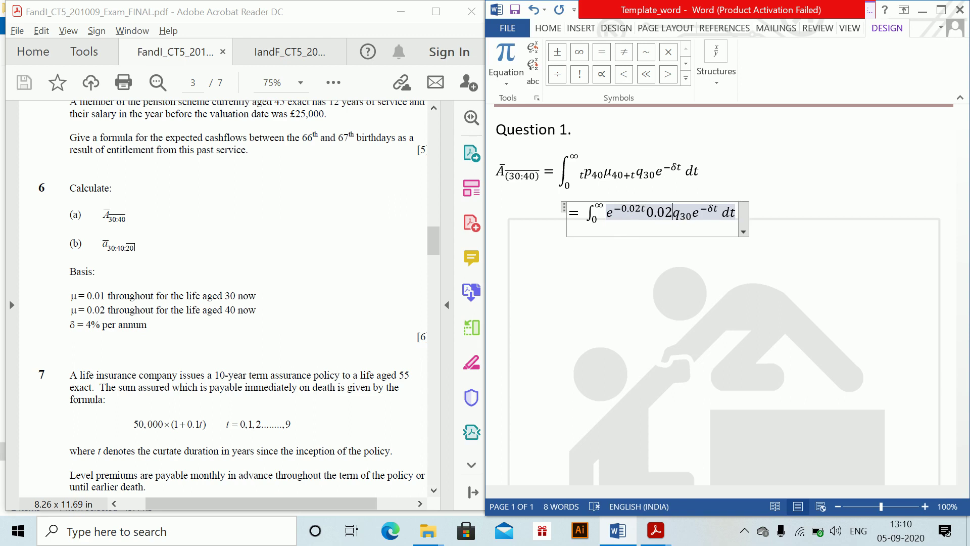
# Replace q subscript 30 in the second line's integrand with (1 − e to the power −0.01t)
pyautogui.press('Right')
pyautogui.press('BackSpace')
pyautogui.write('(1-')
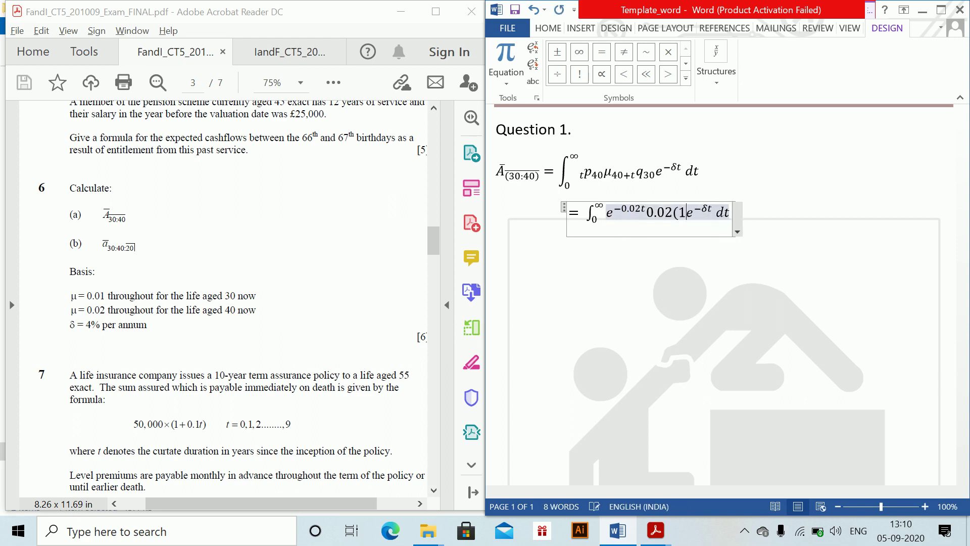
pyautogui.write('e^(-0')
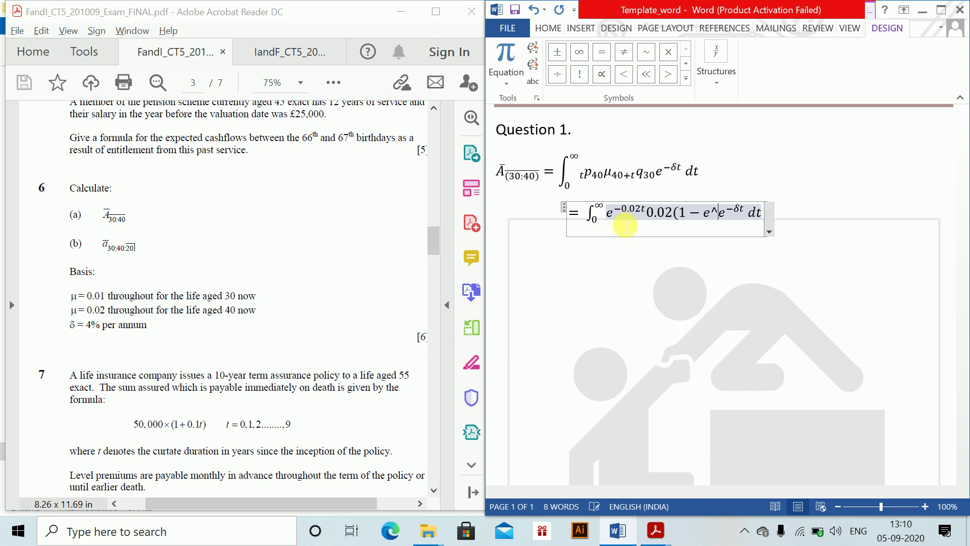
pyautogui.write('.01t')
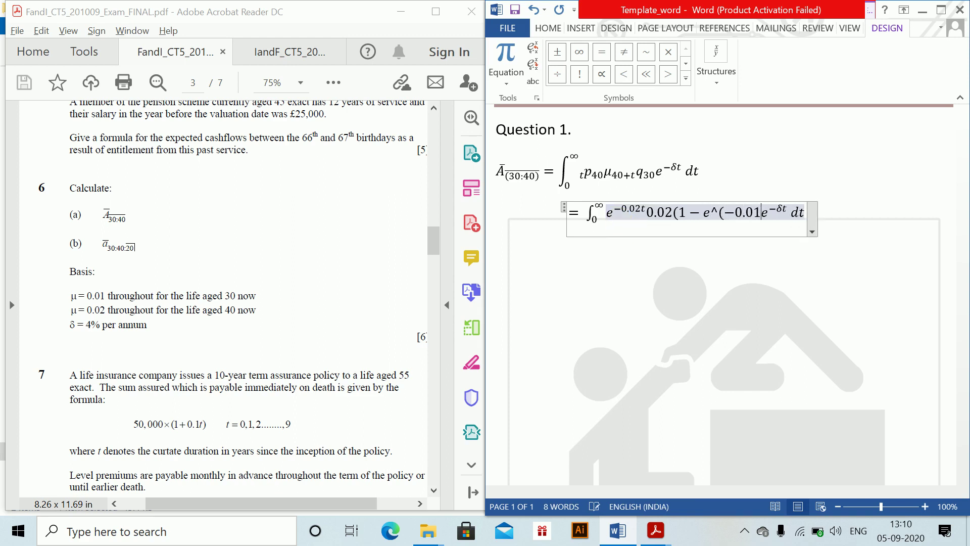
pyautogui.write(')')
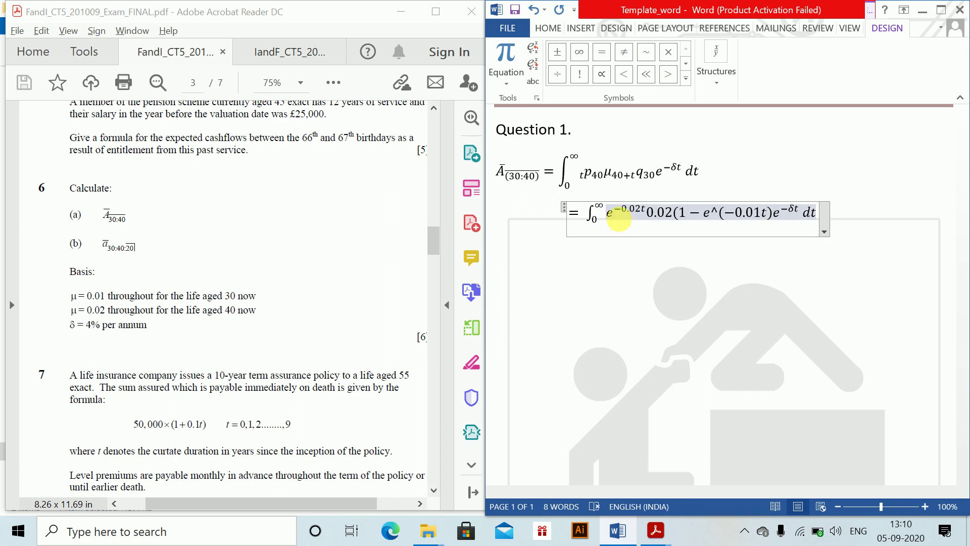
pyautogui.press('space')
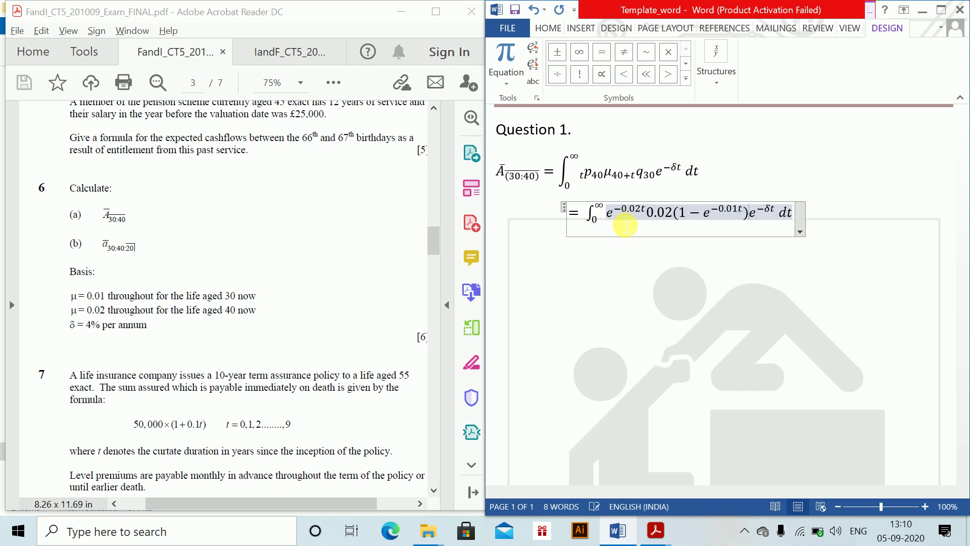
# Replace δ in the second line's final exponent with 0.04
pyautogui.press('Right')
pyautogui.press('Right')
pyautogui.press('Right')
pyautogui.press('BackSpace')
pyautogui.write('0.04')
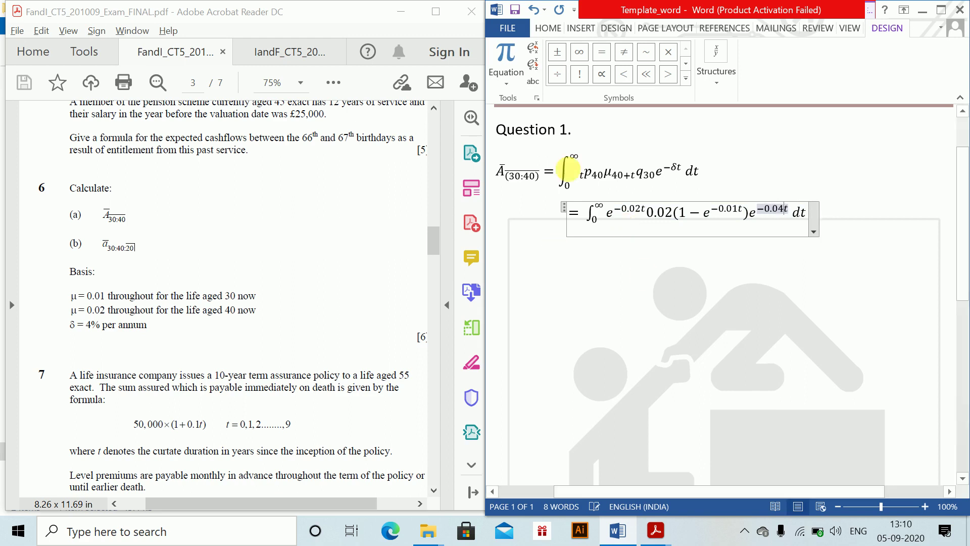
# Start a third, indented equation line beneath the second one with an equals sign
pyautogui.click(867, 226)
pyautogui.press('Tab')
pyautogui.hotkey('alt', '=')
pyautogui.write('=')
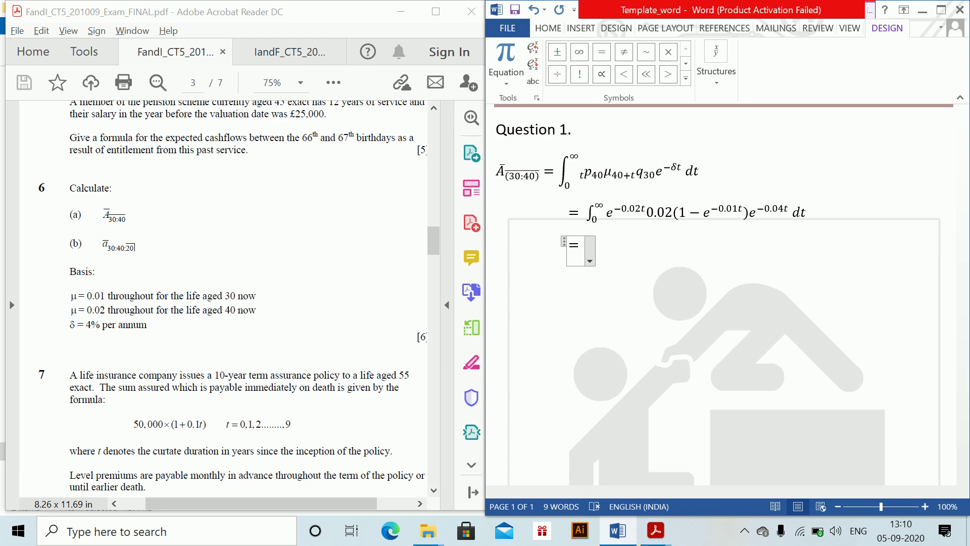
# Copy the integral from the second line and remove the equals-sign equation from the third line
pyautogui.click(595, 211)
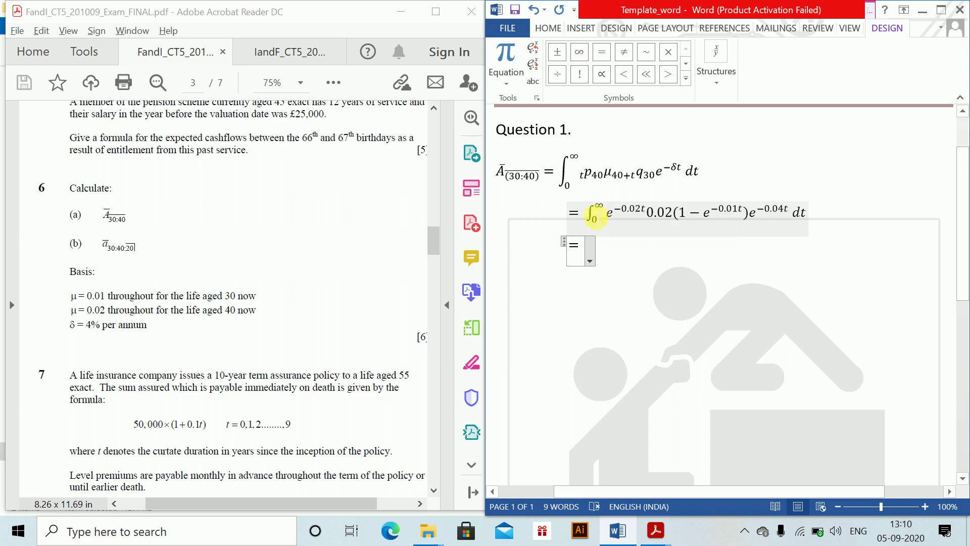
pyautogui.tripleClick(659, 226)
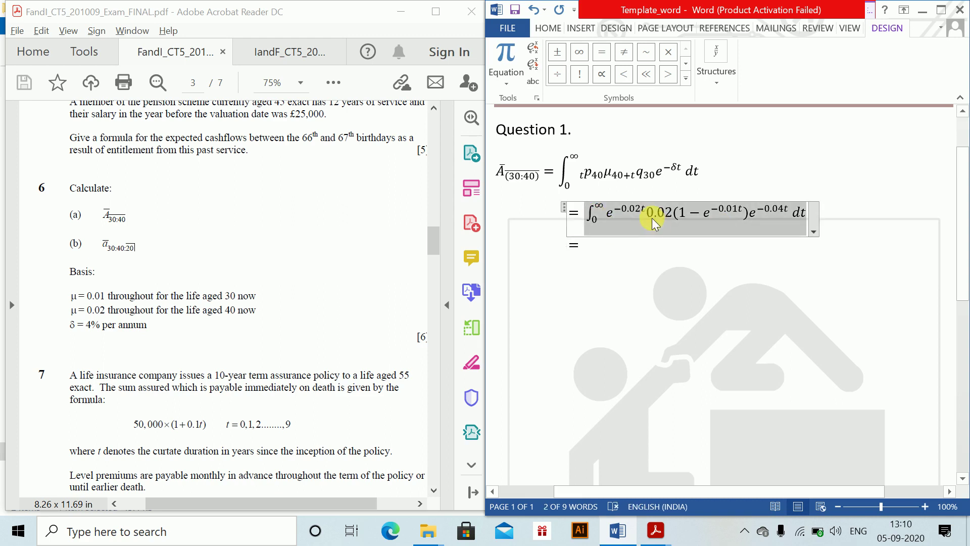
pyautogui.click(587, 247)
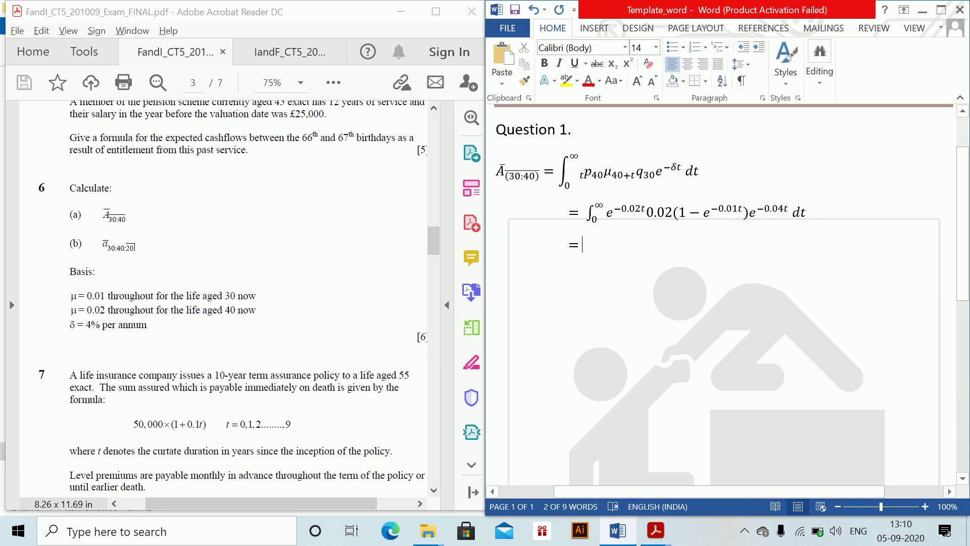
pyautogui.press('BackSpace')
pyautogui.press('BackSpace')
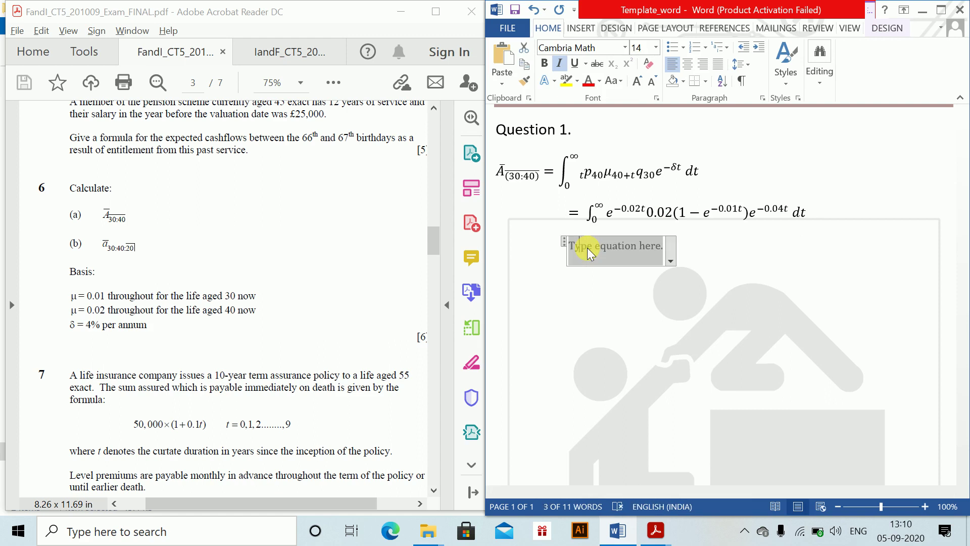
# Label the second line "A dies" in front of its equals sign and begin the third line with "B dies ="
pyautogui.press('Up')
pyautogui.write('A')
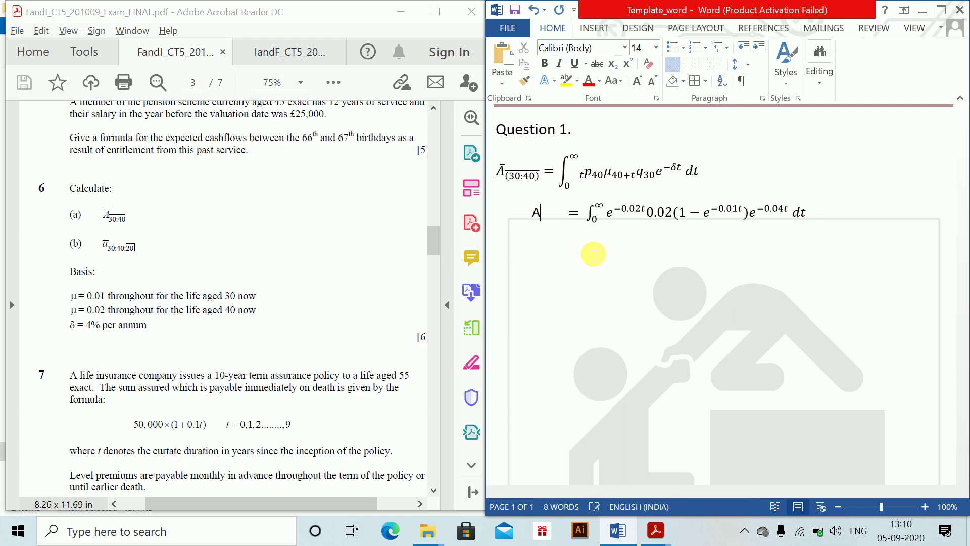
pyautogui.hotkey('ctrl', 'z')
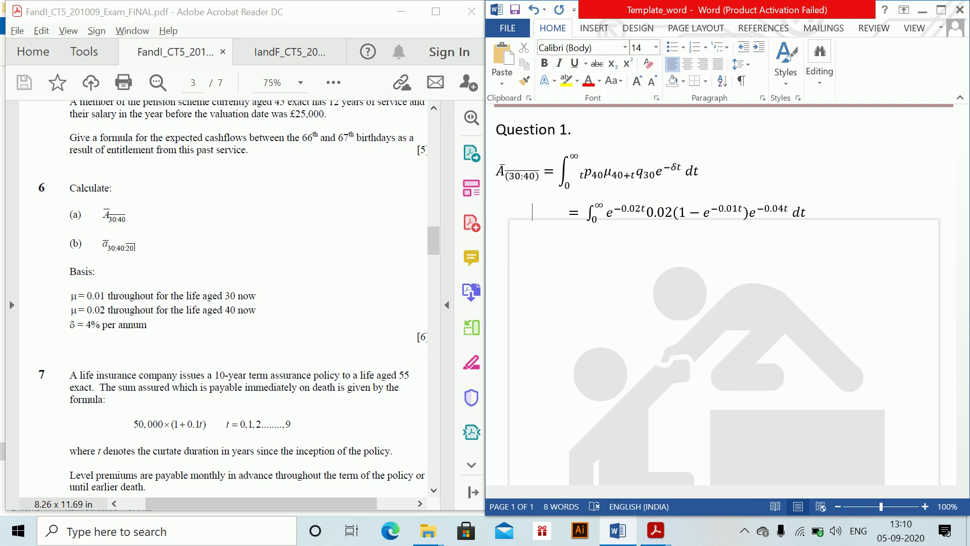
pyautogui.write('A dies')
pyautogui.click(593, 253)
pyautogui.write('B dies =')
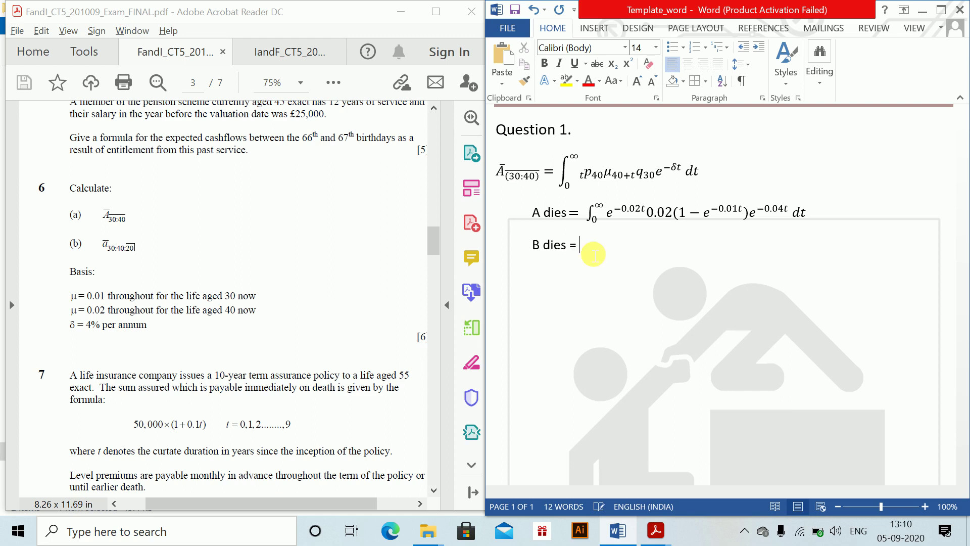
# Paste the copied integral as an equation after "B dies =" and adapt its integrand to e^(−0.01t) 0.01(1 − e^(−0.02t))e^(−0.04t)
pyautogui.hotkey('alt', '=')
pyautogui.hotkey('ctrl', 'v')
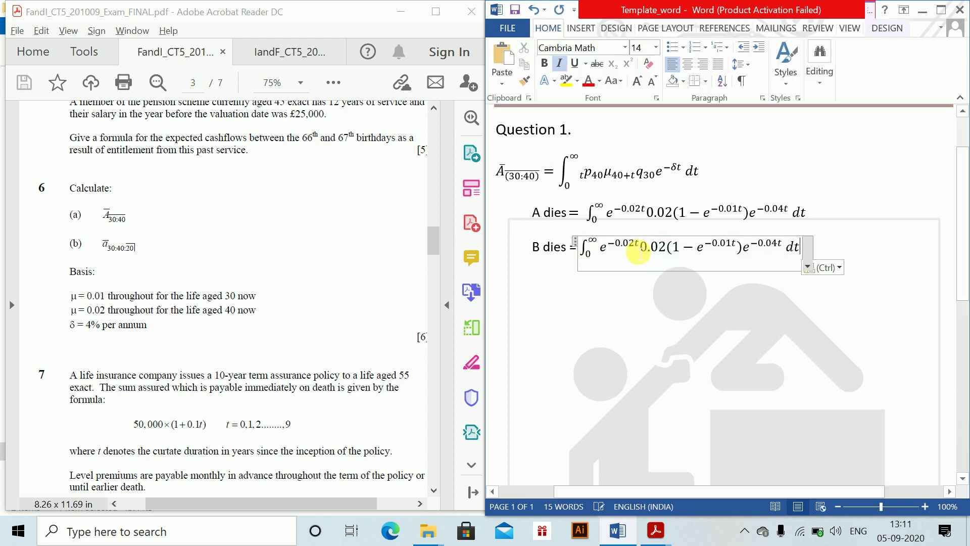
pyautogui.click(635, 244)
pyautogui.press('BackSpace')
pyautogui.write('1')
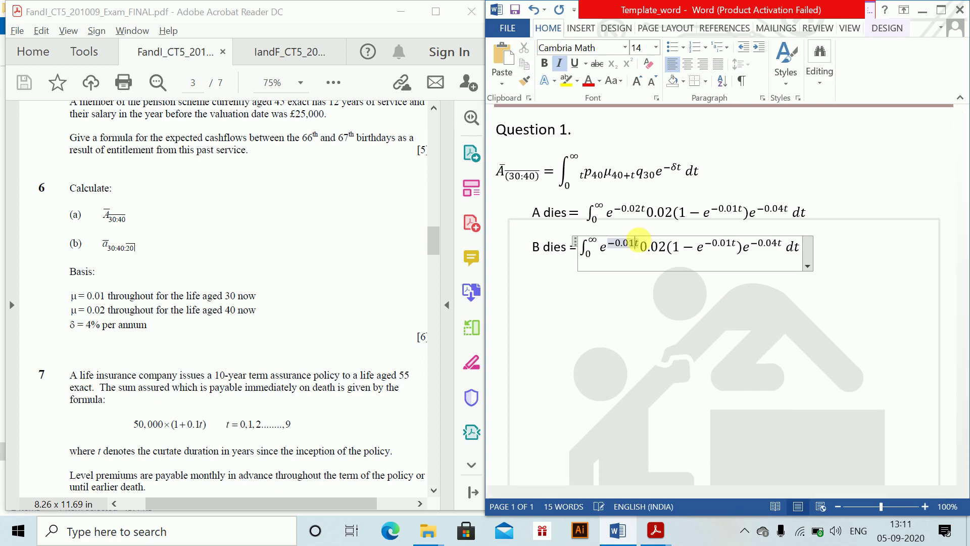
pyautogui.click(666, 247)
pyautogui.press('BackSpace')
pyautogui.write('1')
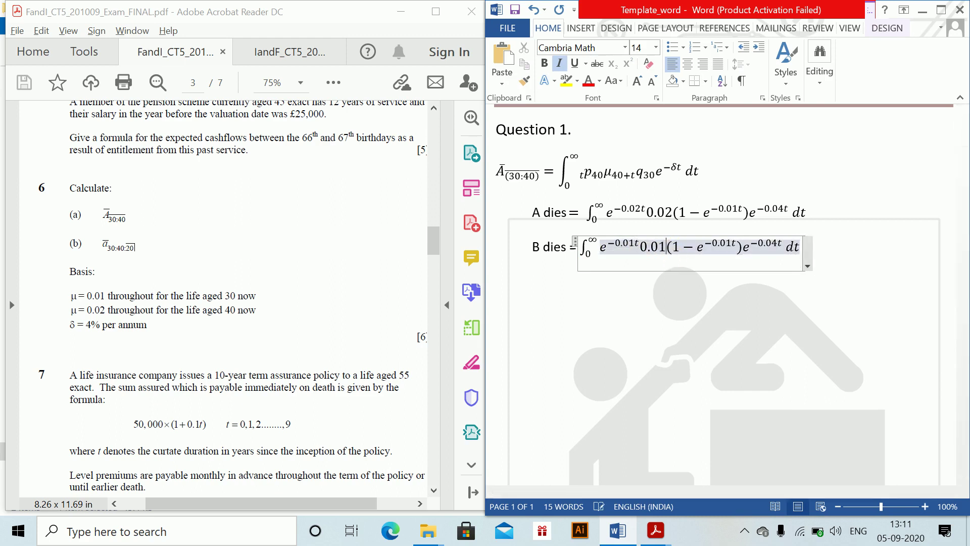
pyautogui.click(733, 248)
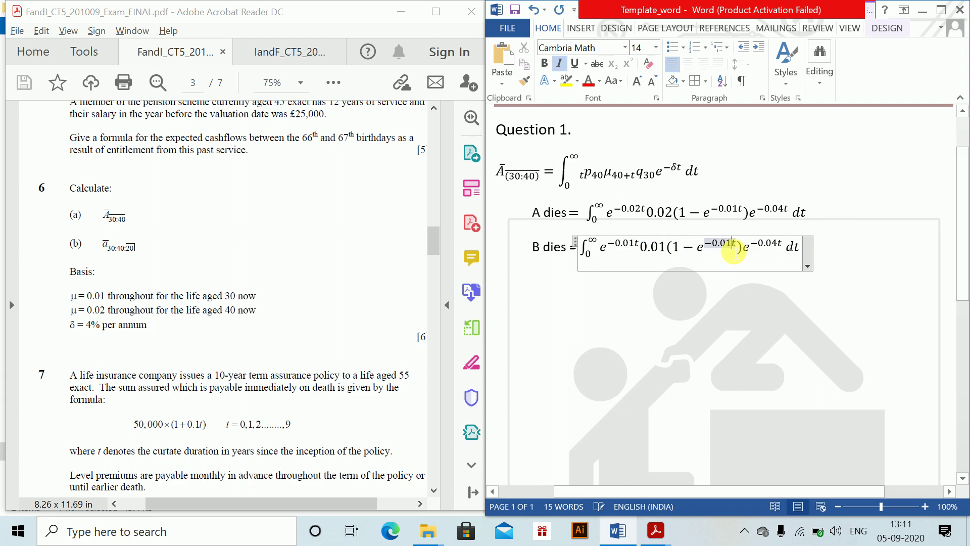
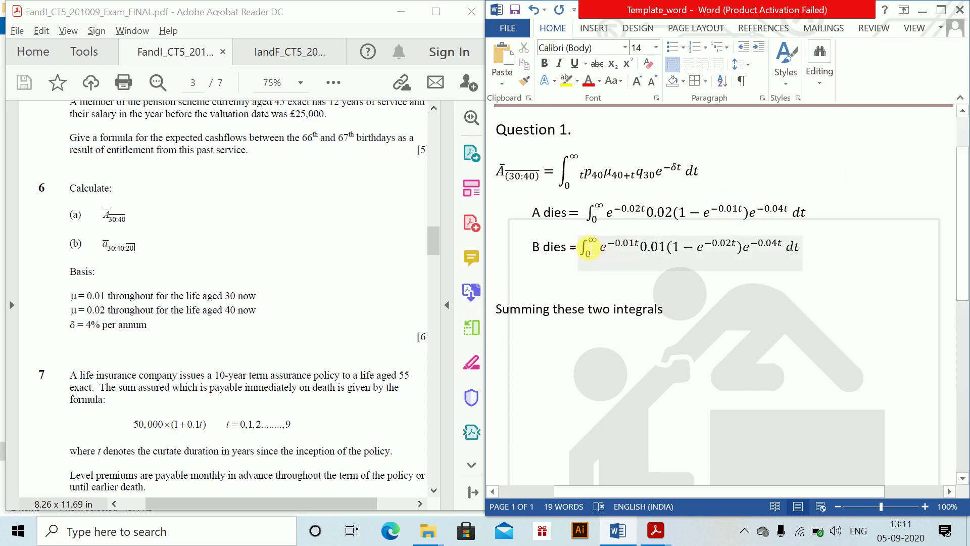
# Copy the integral from the "B dies" line and paste it beneath the "Summing these two integrals" text
pyautogui.click(624, 261)
pyautogui.moveTo(645, 260); pyautogui.dragTo(684, 253)
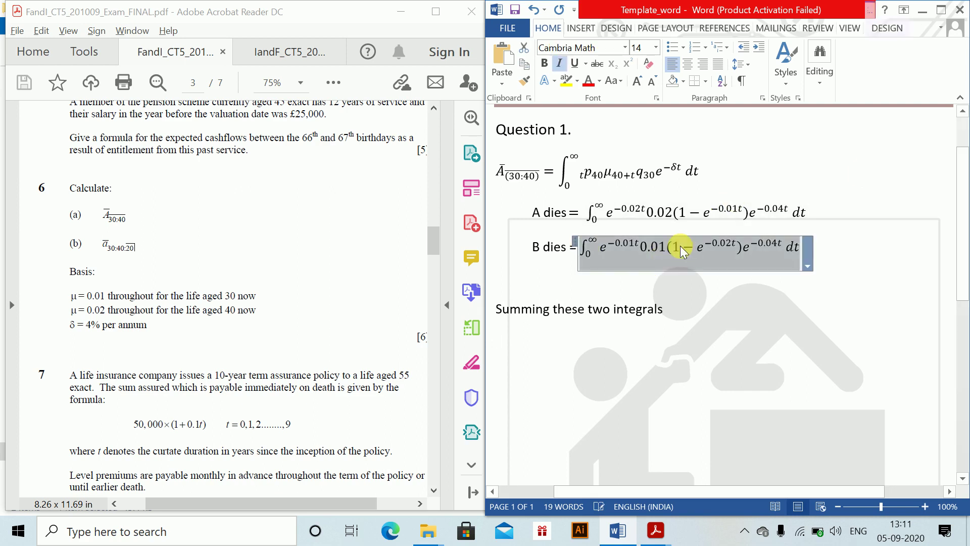
pyautogui.hotkey('ctrl', 'c')
pyautogui.click(538, 353)
pyautogui.hotkey('ctrl', 'v')
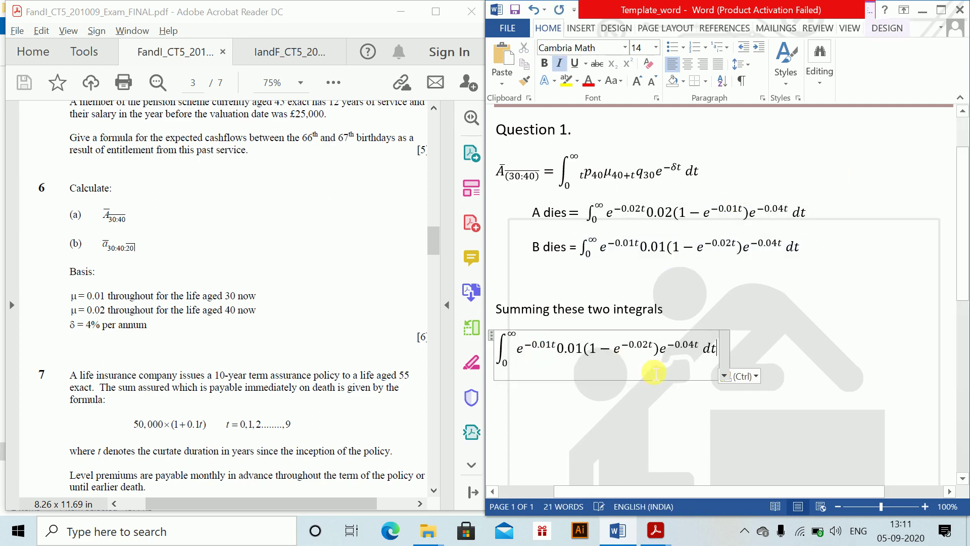
# Append a plus sign after dt in the integral beneath the "Summing these two integrals" text
pyautogui.write('+')
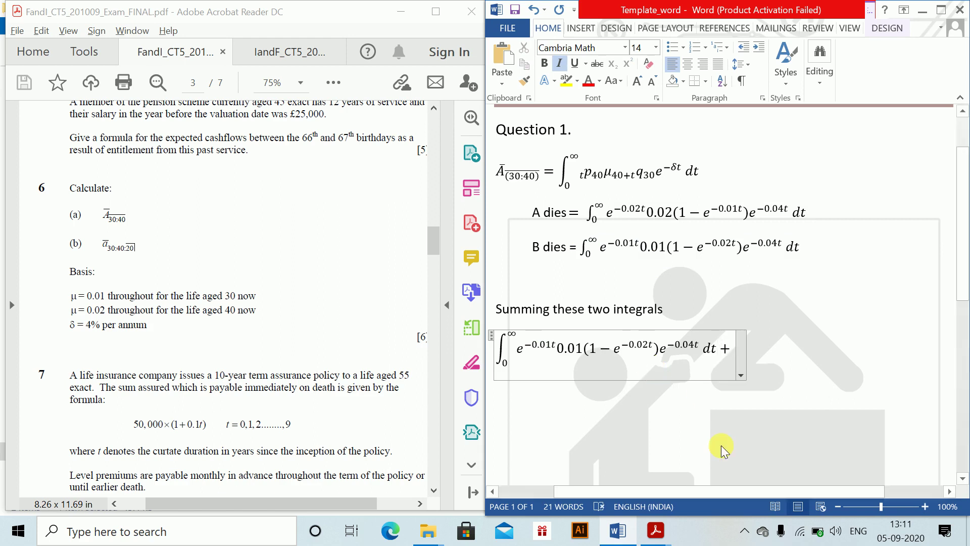
pyautogui.press('space')
pyautogui.press('BackSpace')
pyautogui.hotkey('shift', 'Home')
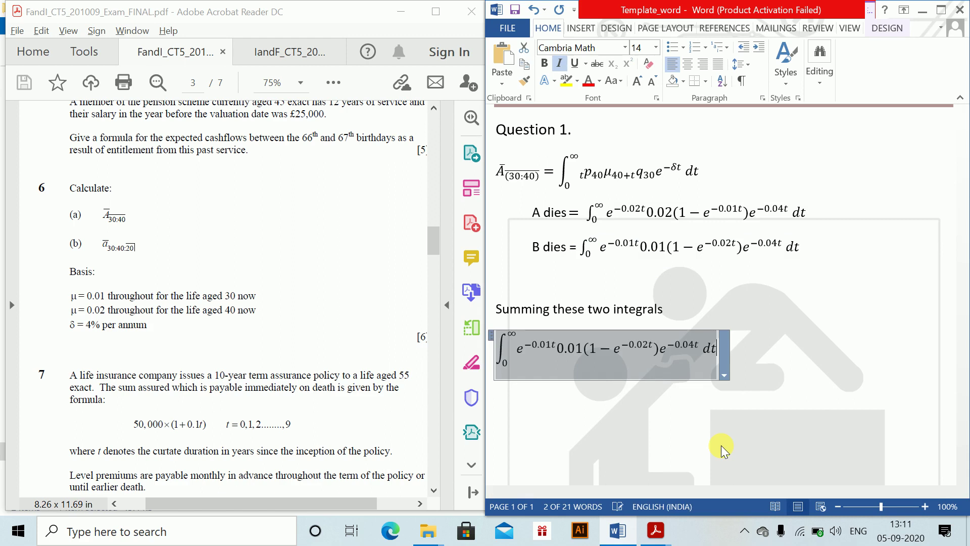
pyautogui.press('Right')
pyautogui.write('+')
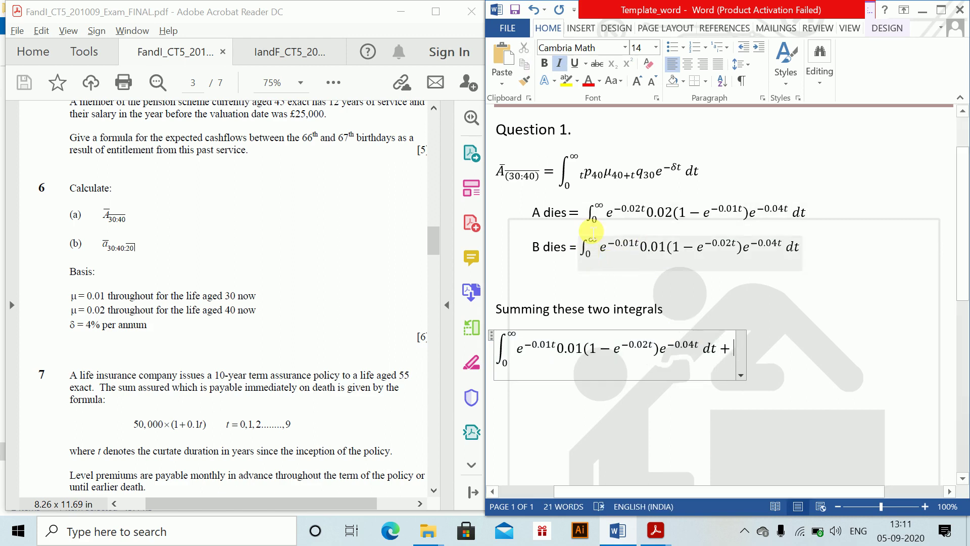
# Undo the plus sign after the first integral of the sum and enter it again
pyautogui.click(592, 216)
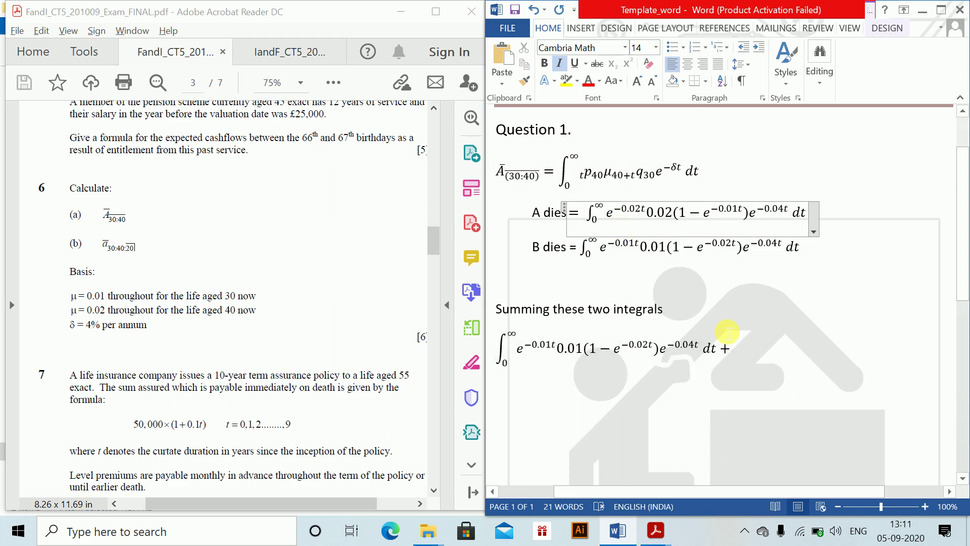
pyautogui.click(739, 351)
pyautogui.hotkey('ctrl', 'z')
pyautogui.hotkey('ctrl', 'z')
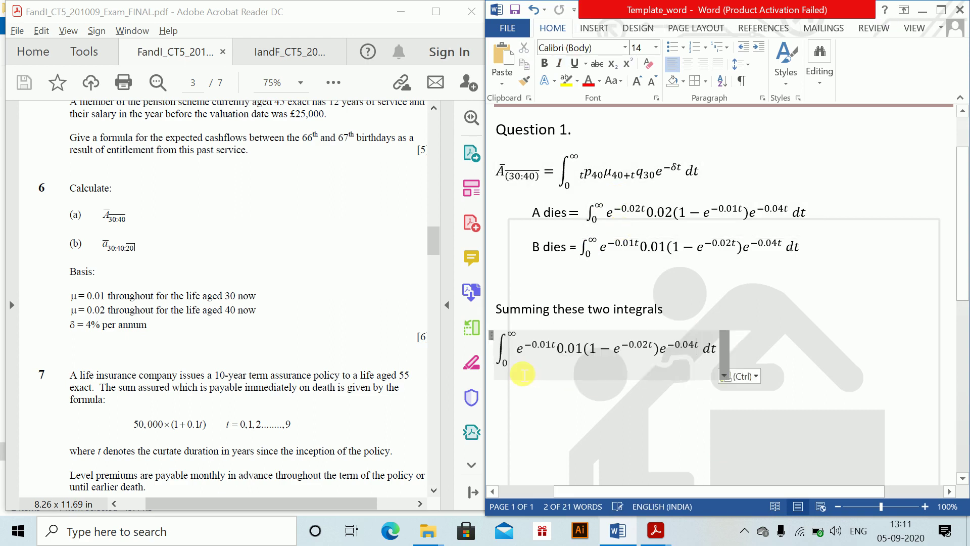
pyautogui.write('+')
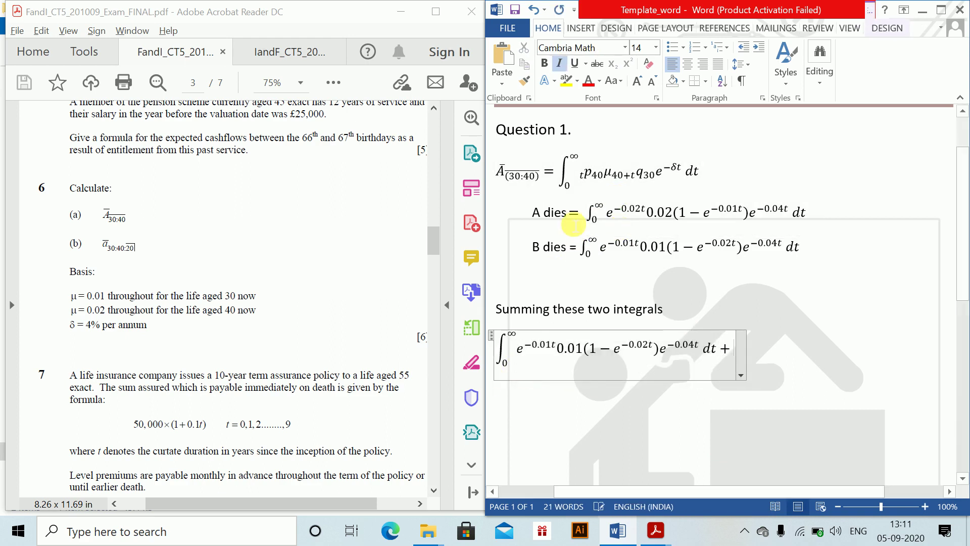
# Paste the "B dies" integral after the plus sign in the sum beneath "Summing these two integrals"
pyautogui.moveTo(584, 248); pyautogui.dragTo(624, 264)
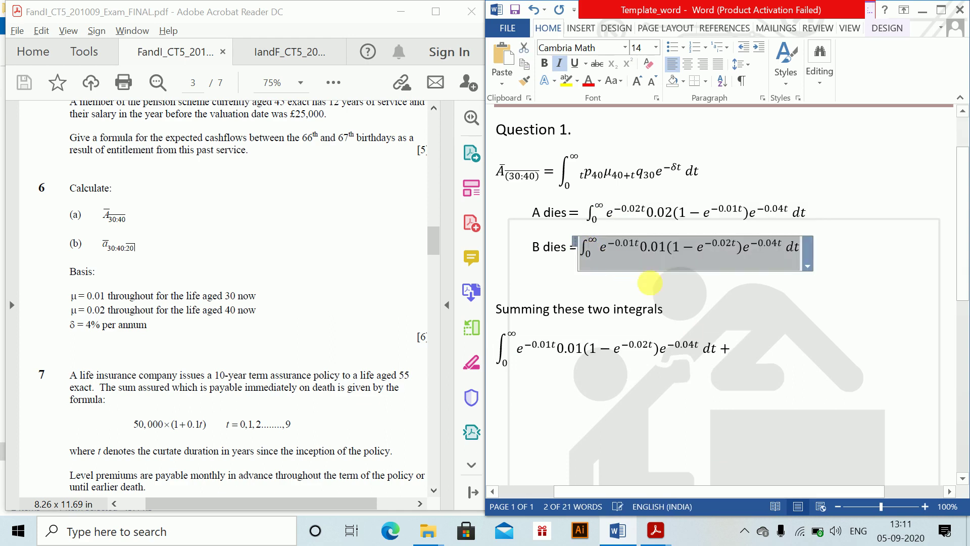
pyautogui.click(736, 356)
pyautogui.hotkey('ctrl', 'v')
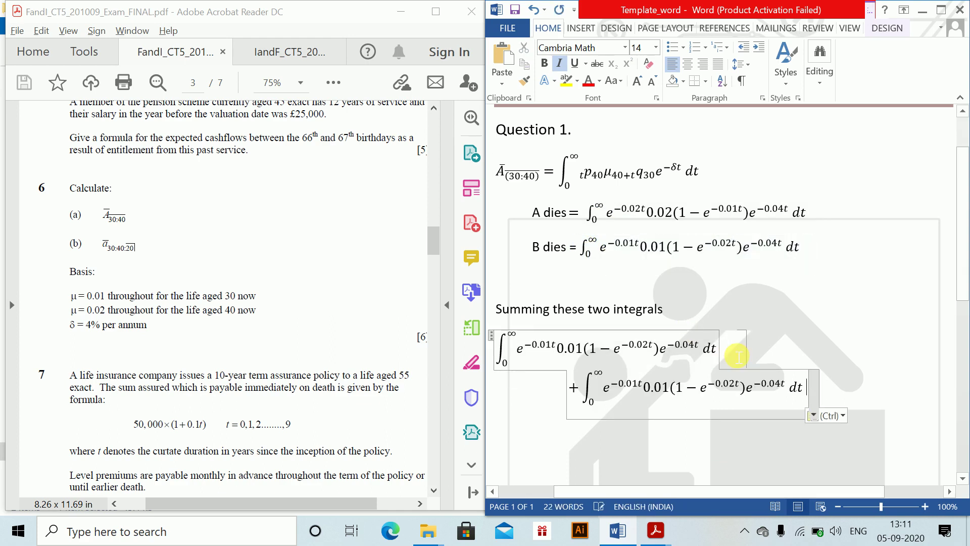
# Begin a new line below the sum with an equals sign and an equation integral from 0 to ∞, starting its integrand with 0.02
pyautogui.press('Return')
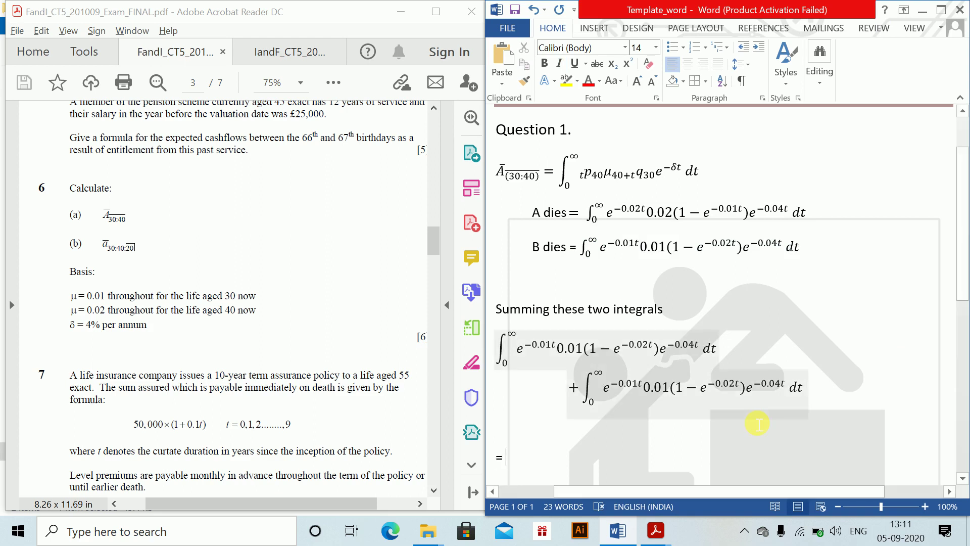
pyautogui.hotkey('alt', '=')
pyautogui.write('\\int ')
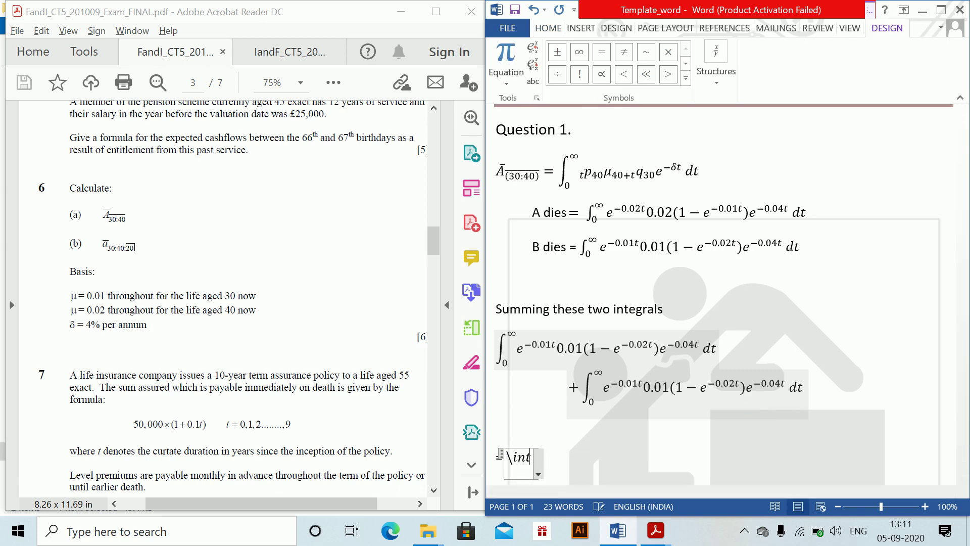
pyautogui.write('_0^')
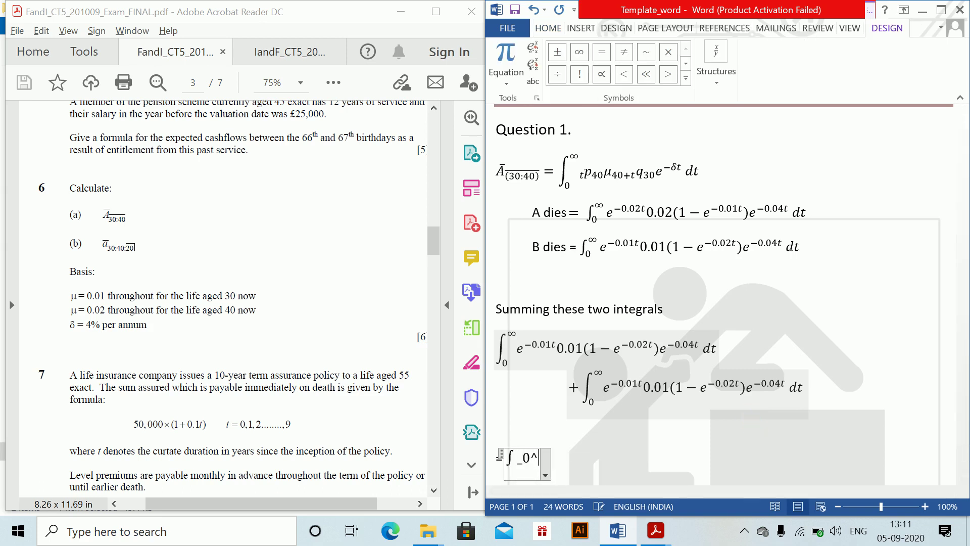
pyautogui.write('\\infty')
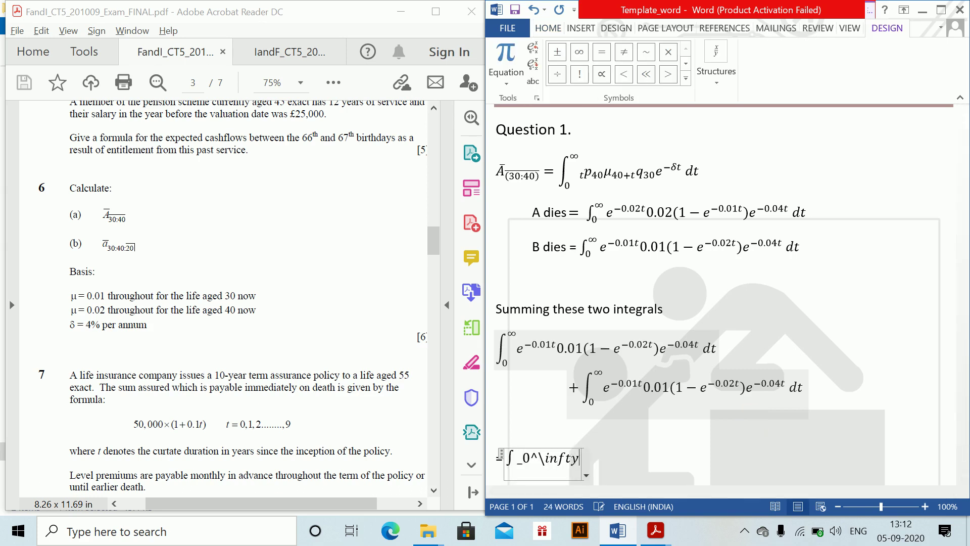
pyautogui.press('space')
pyautogui.press('space')
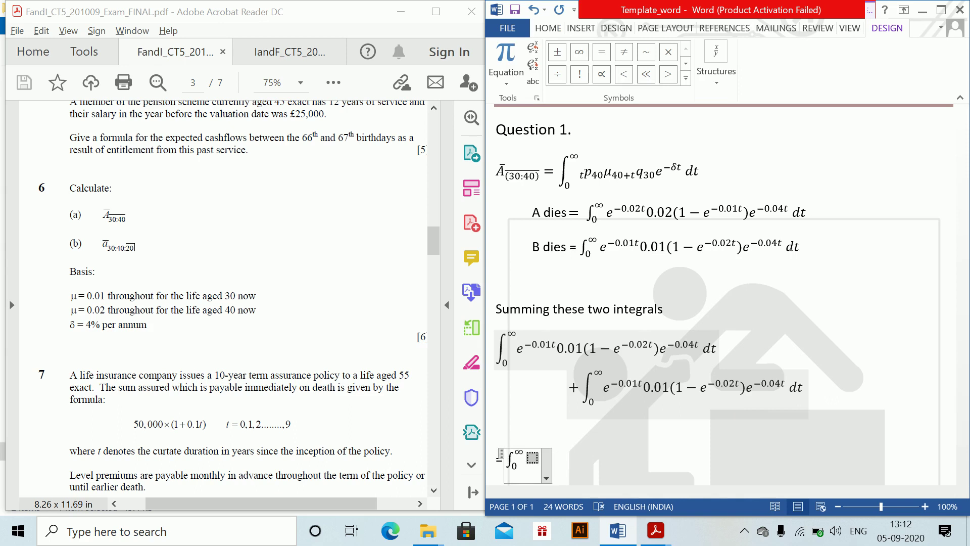
pyautogui.write('0.02')
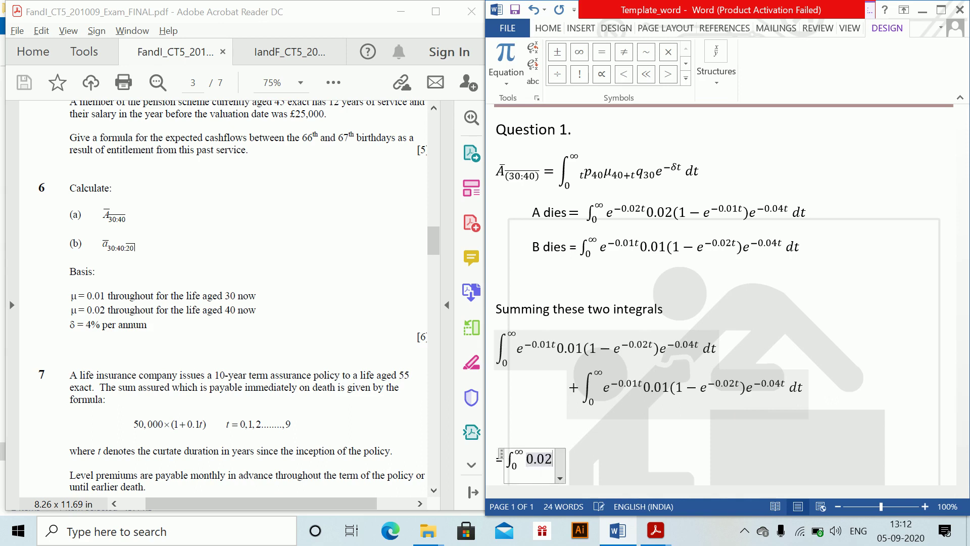
pyautogui.write('(e^')
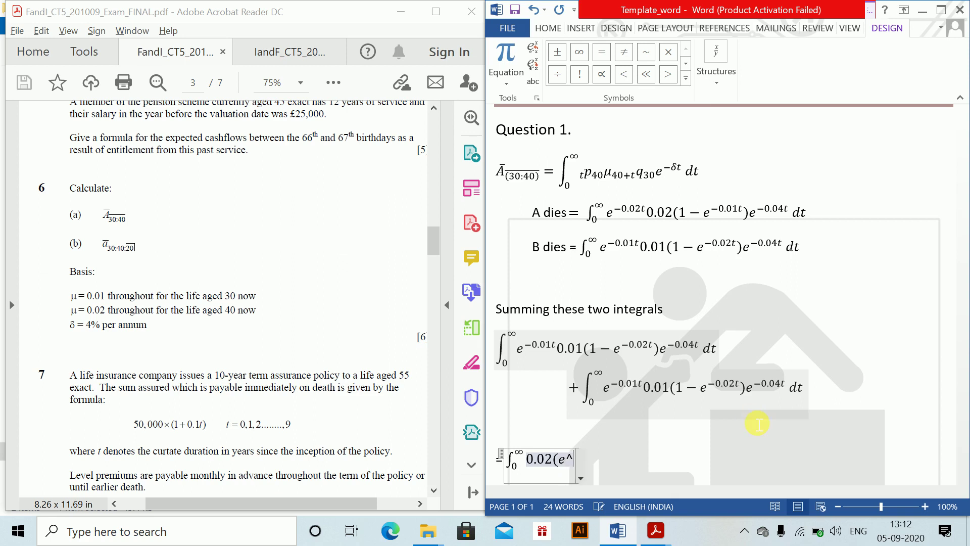
pyautogui.write('(-0.06t')
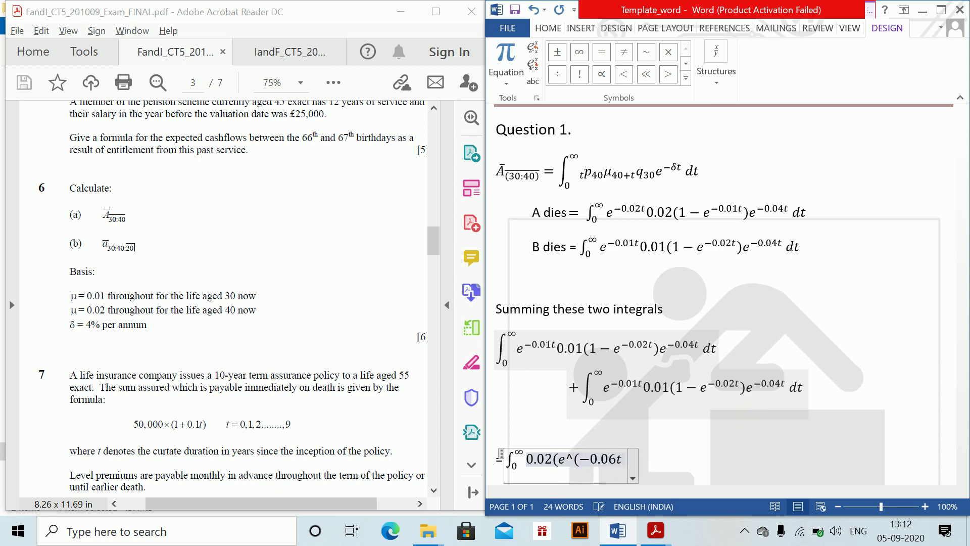
pyautogui.press('BackSpace')
pyautogui.press('BackSpace')
pyautogui.press('BackSpace')
pyautogui.press('BackSpace')
pyautogui.press('BackSpace')
pyautogui.press('BackSpace')
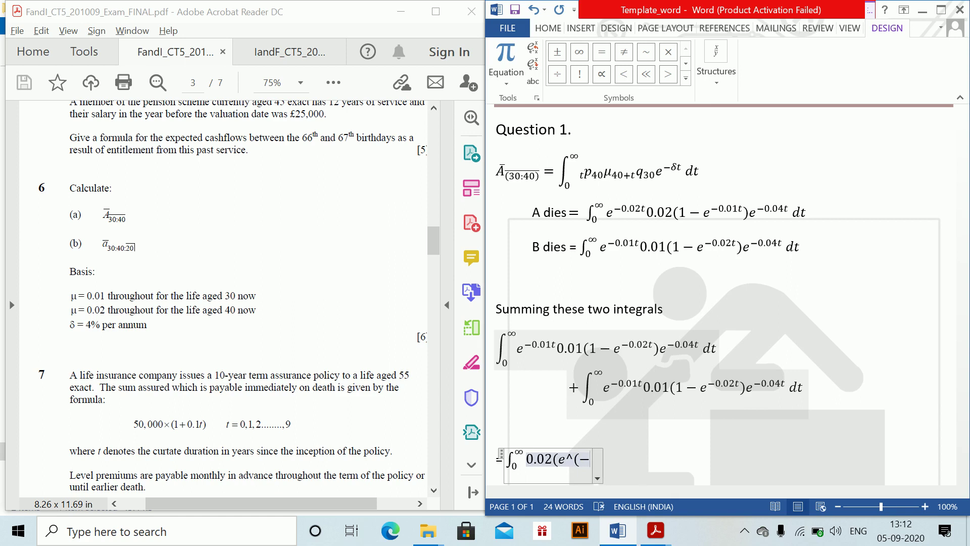
pyautogui.write('06t')
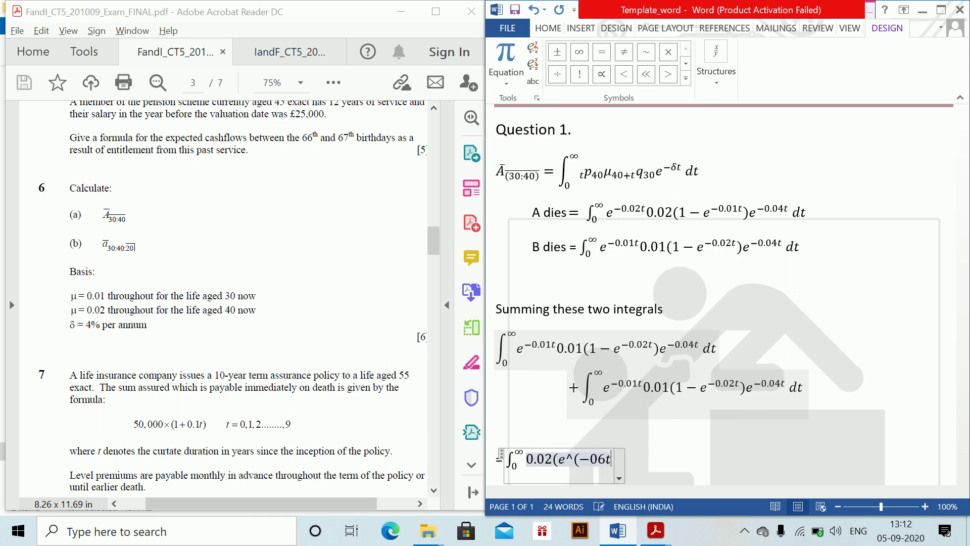
pyautogui.press('BackSpace')
pyautogui.press('BackSpace')
pyautogui.press('BackSpace')
pyautogui.press('BackSpace')
pyautogui.press('BackSpace')
pyautogui.press('BackSpace')
pyautogui.press('BackSpace')
pyautogui.press('BackSpace')
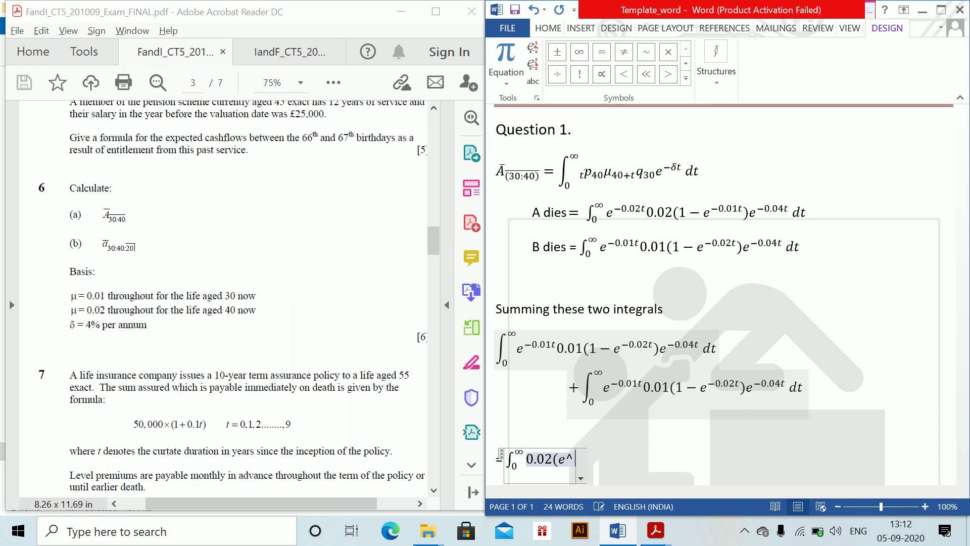
pyautogui.write('e')
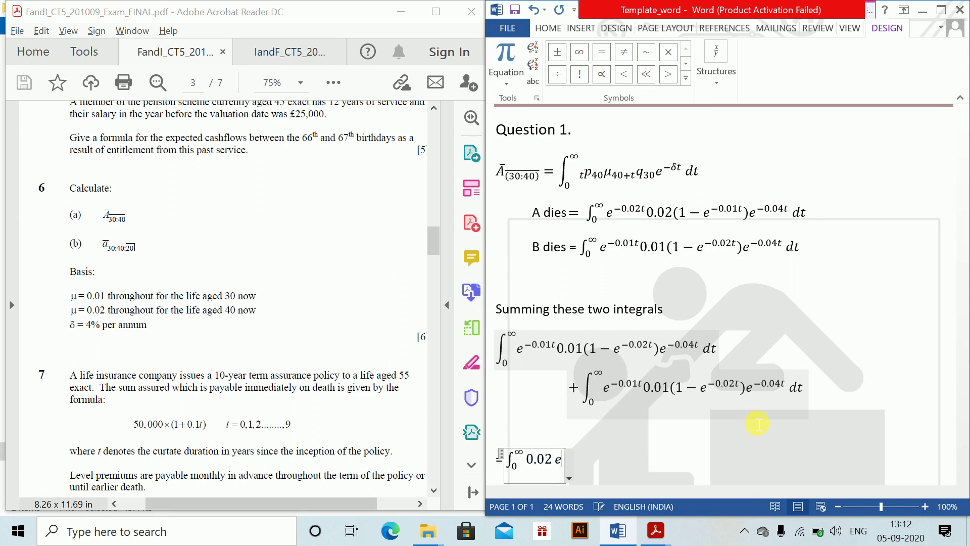
pyautogui.write('^(-0')
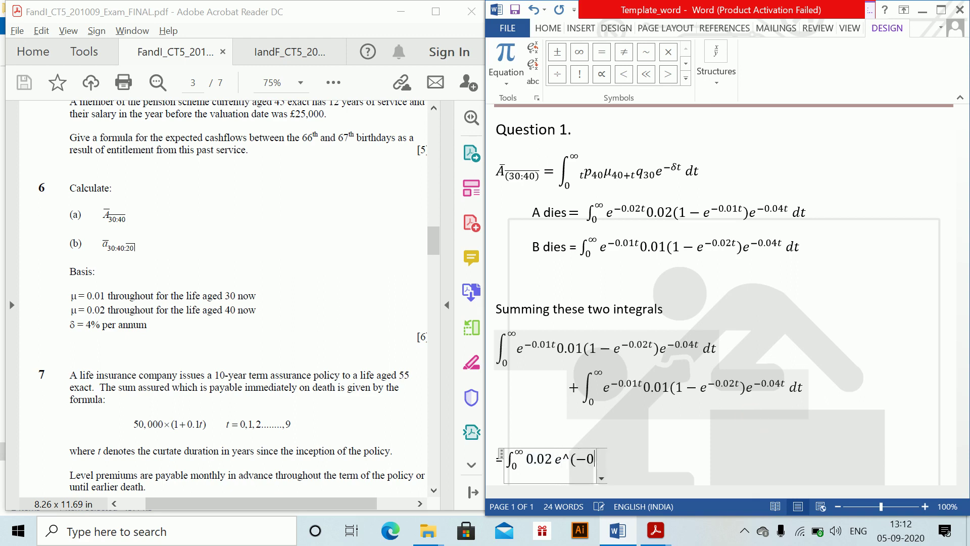
pyautogui.press('BackSpace')
pyautogui.press('BackSpace')
pyautogui.press('BackSpace')
pyautogui.press('BackSpace')
pyautogui.press('BackSpace')
# Continue the expression after 0.02 with an open bracket containing e^(−0.06t) − e^(−0.07t)
pyautogui.write('(e')
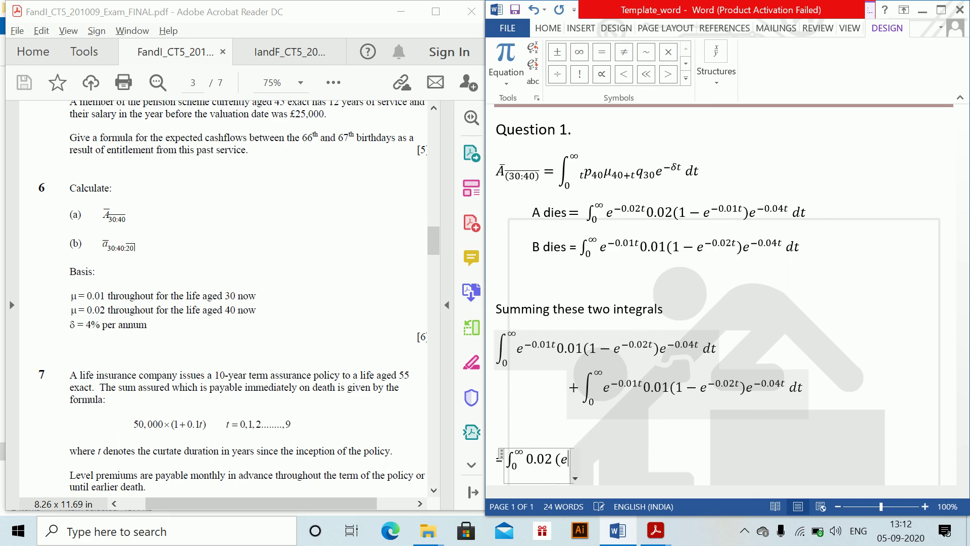
pyautogui.write('^')
pyautogui.write('-0.06t')
pyautogui.press('space')
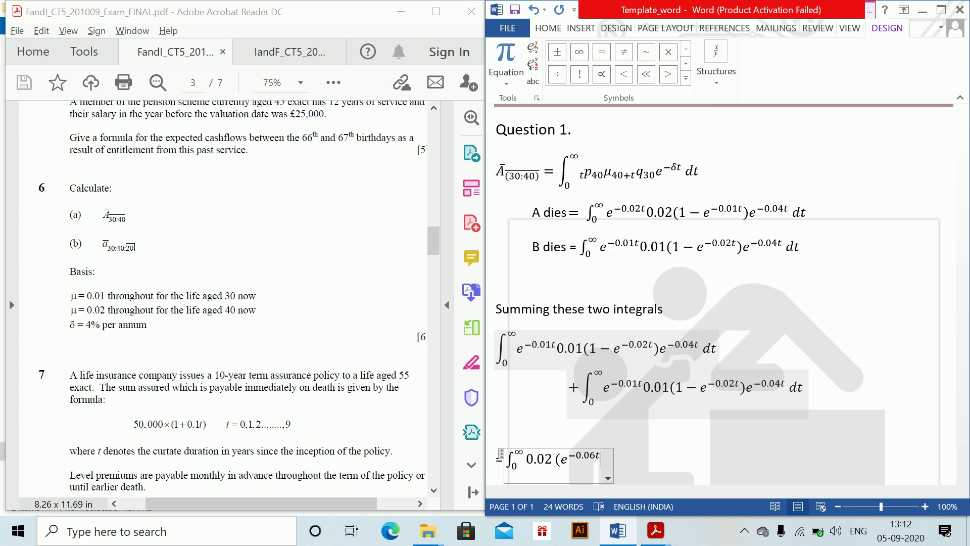
pyautogui.write('-0.06t − e^-')
pyautogui.write('0.07t')
pyautogui.press('space')
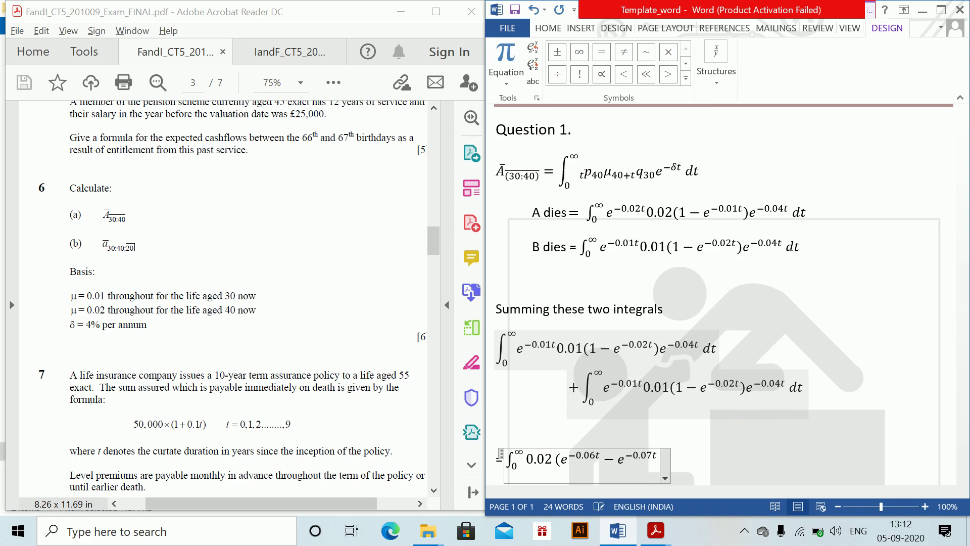
# Close the first bracket and add the second term + 0.01(e^(−0.05t) − e^(−0.07t)
pyautogui.write(')+0.01')
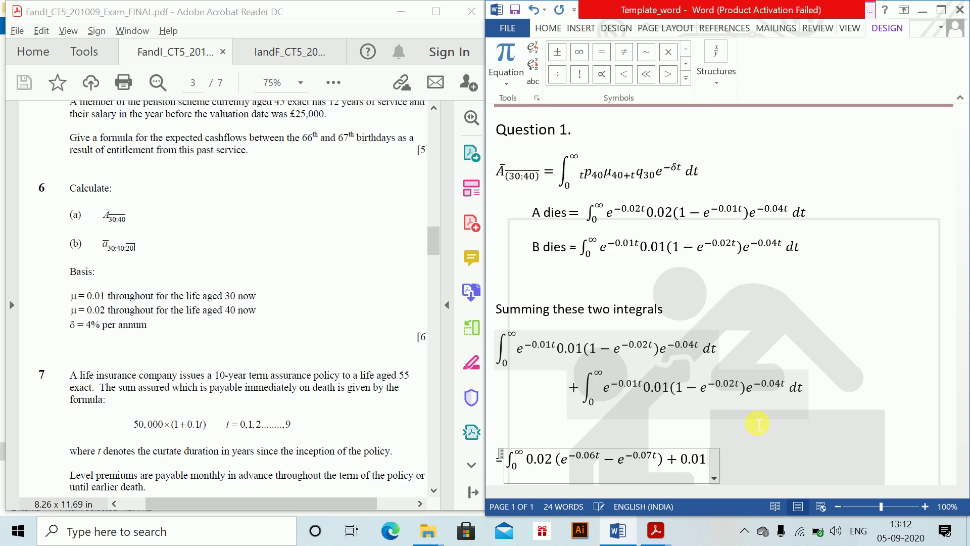
pyautogui.write('(e^(')
pyautogui.write('-0.05t ')
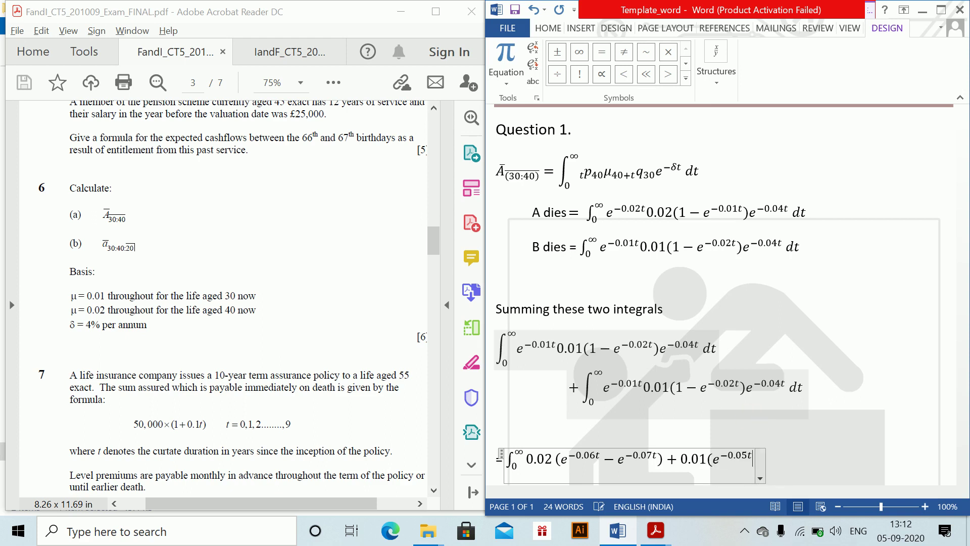
pyautogui.write('-e^-0.07t')
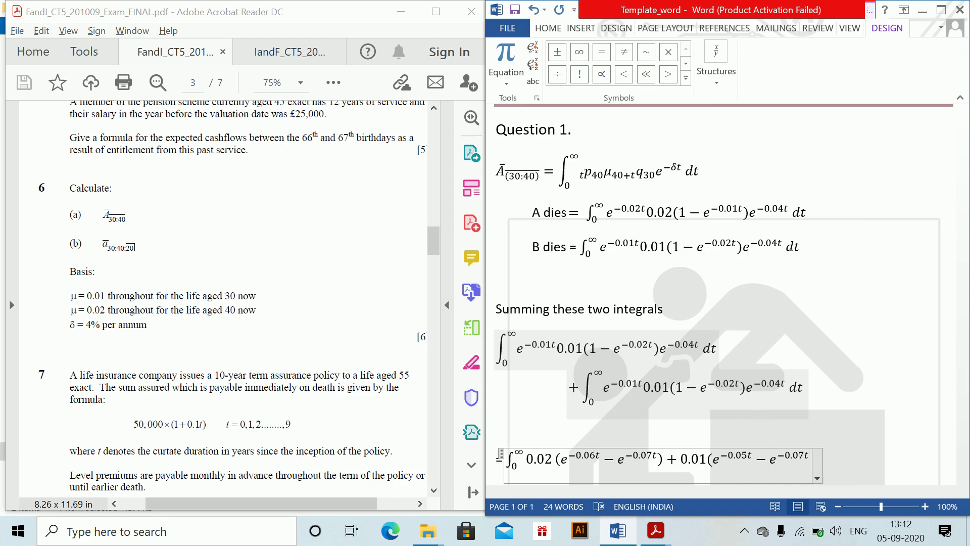
# Close the second bracket of the combined integral and end it with dt
pyautogui.scroll(-1, 755, 430)
pyautogui.click(756, 431)
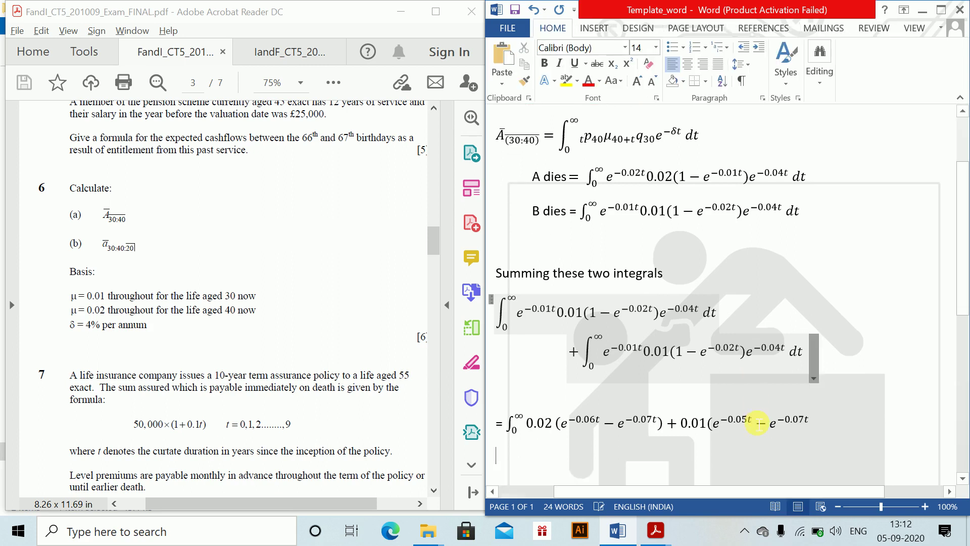
pyautogui.click(812, 432)
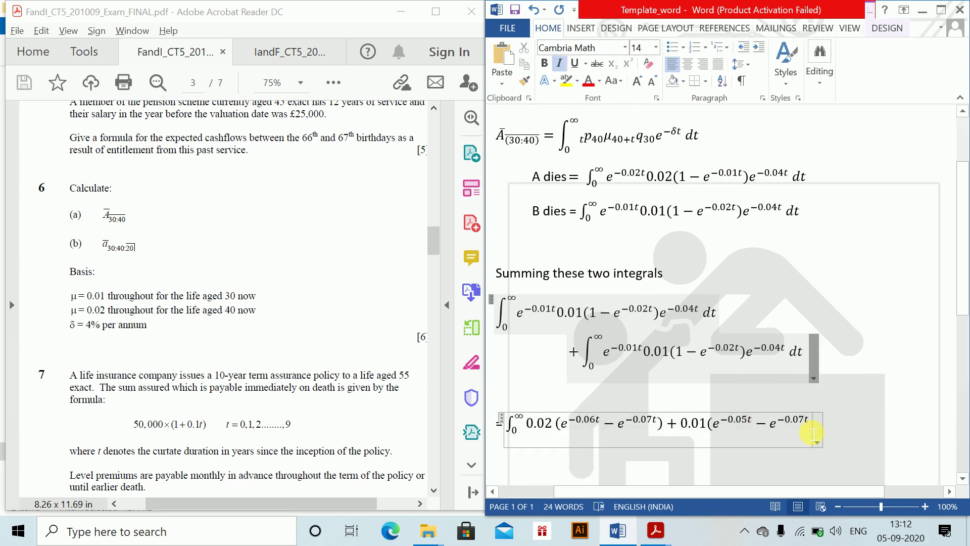
pyautogui.write(')st')
pyautogui.press('BackSpace')
pyautogui.press('BackSpace')
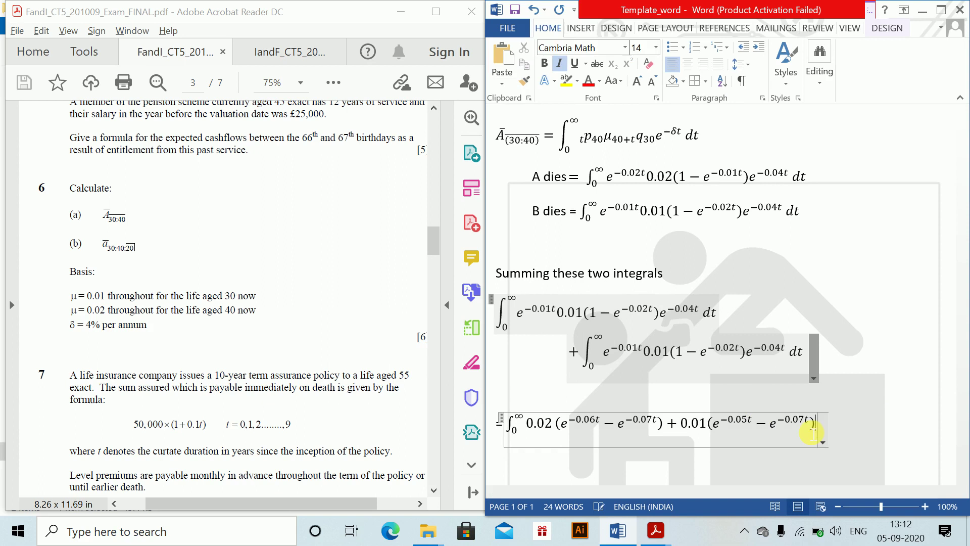
pyautogui.write('dt')
# Start a new equation line below the combined integral with = [0.02(e^(−0.06t)
pyautogui.press('Return')
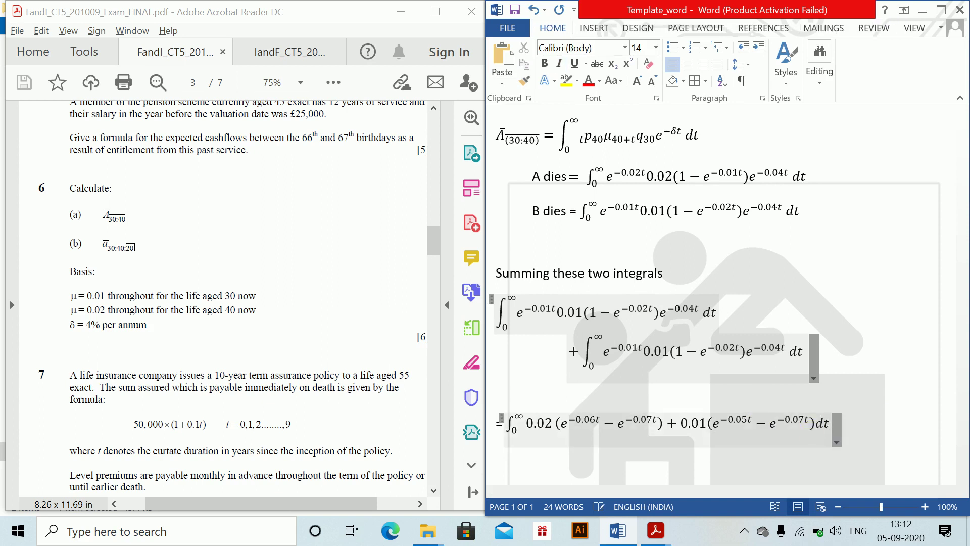
pyautogui.hotkey('alt', '=')
pyautogui.write('=')
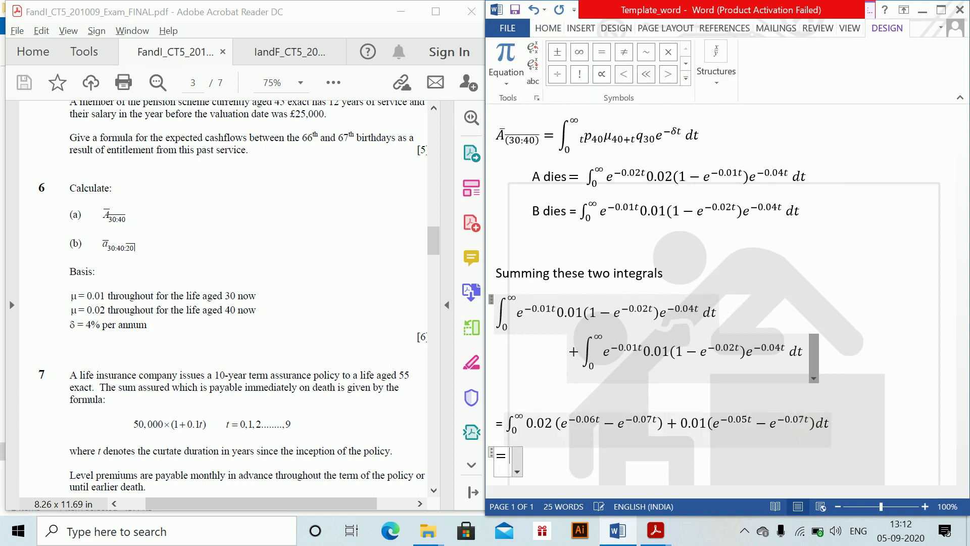
pyautogui.write('[0.02')
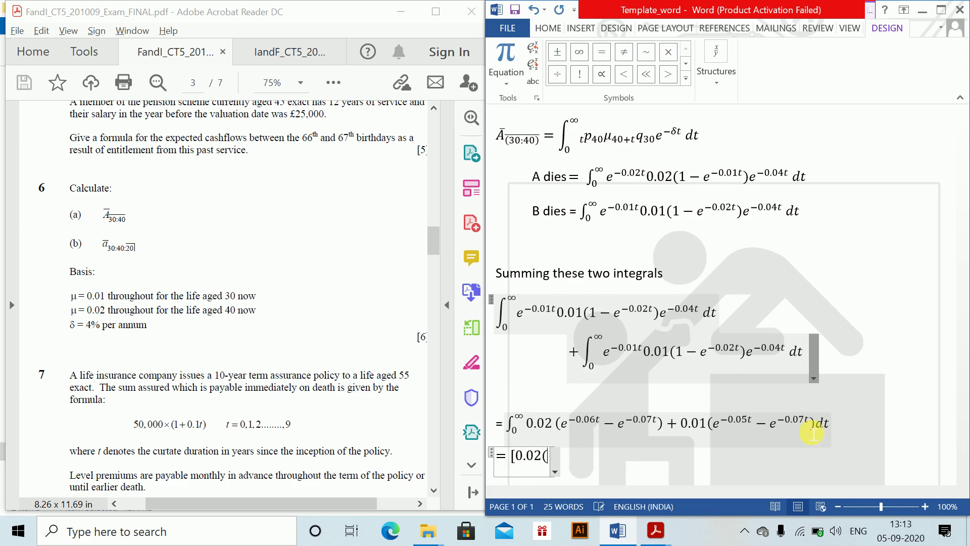
pyautogui.write('(e^')
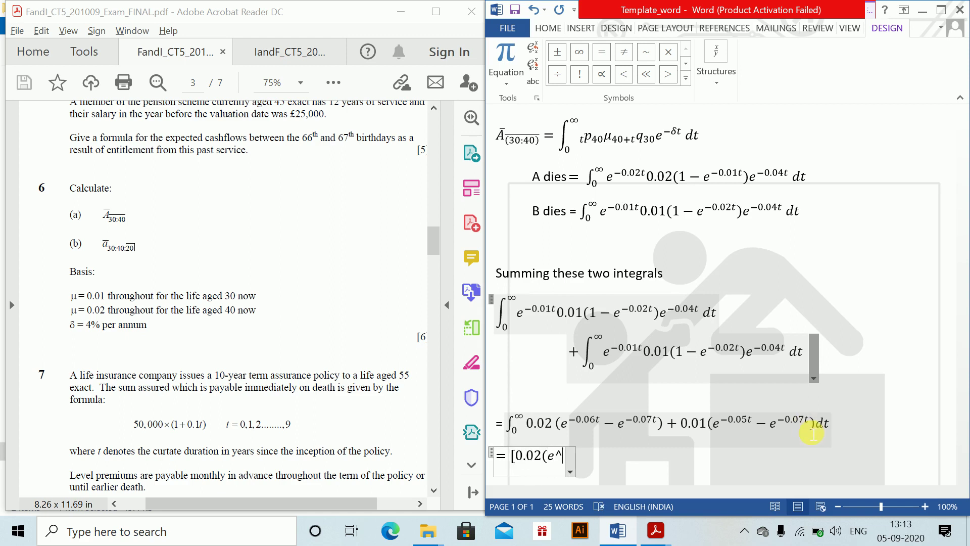
pyautogui.write('-0.06 ')
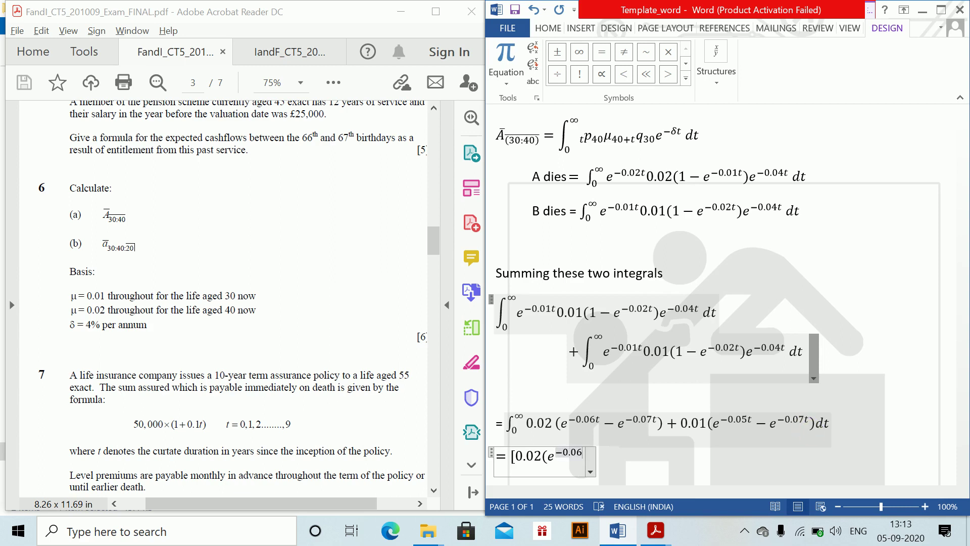
pyautogui.write('t')
# Complete the first bracket with − e^(−0.07t)) and begin the second term as + 0.01(e^(−0.05t) −
pyautogui.press('Right')
pyautogui.write('-e^')
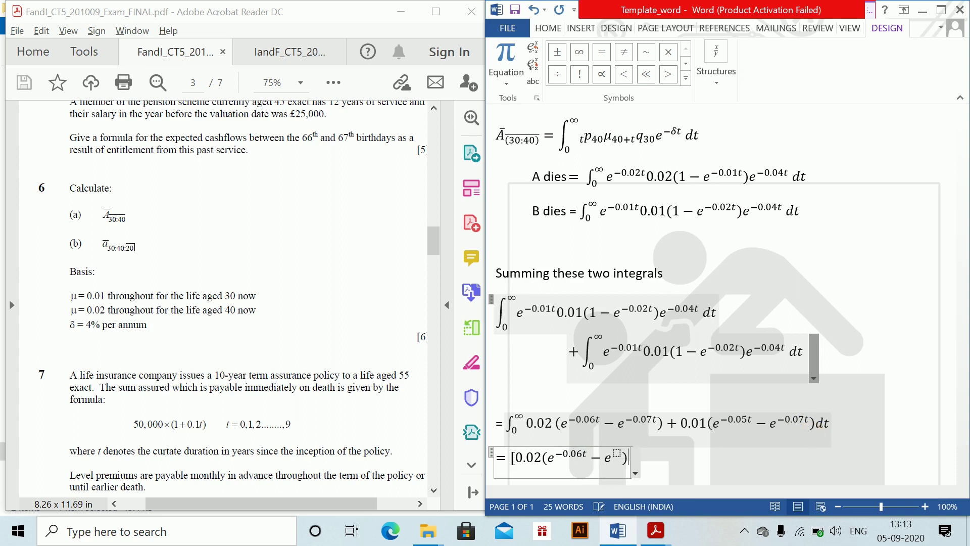
pyautogui.press('space')
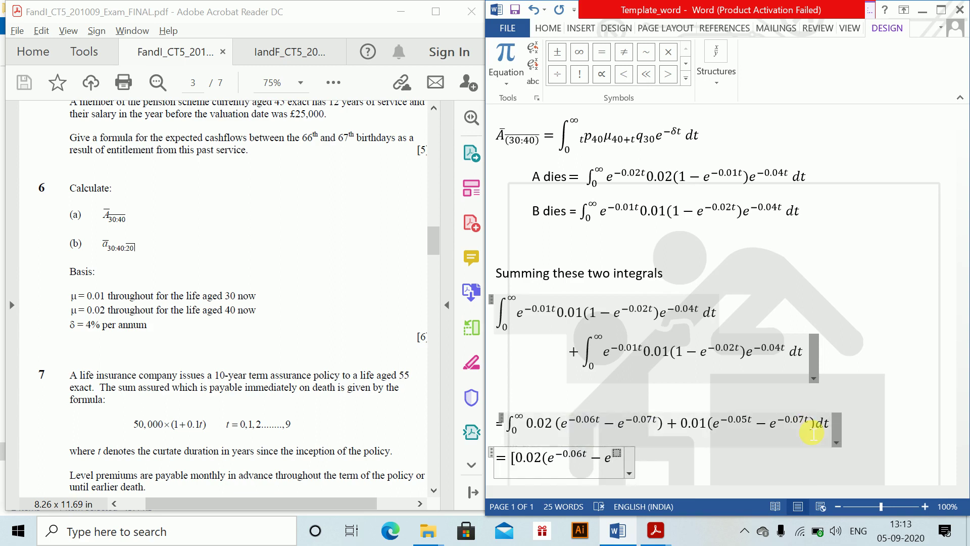
pyautogui.write('-0.07')
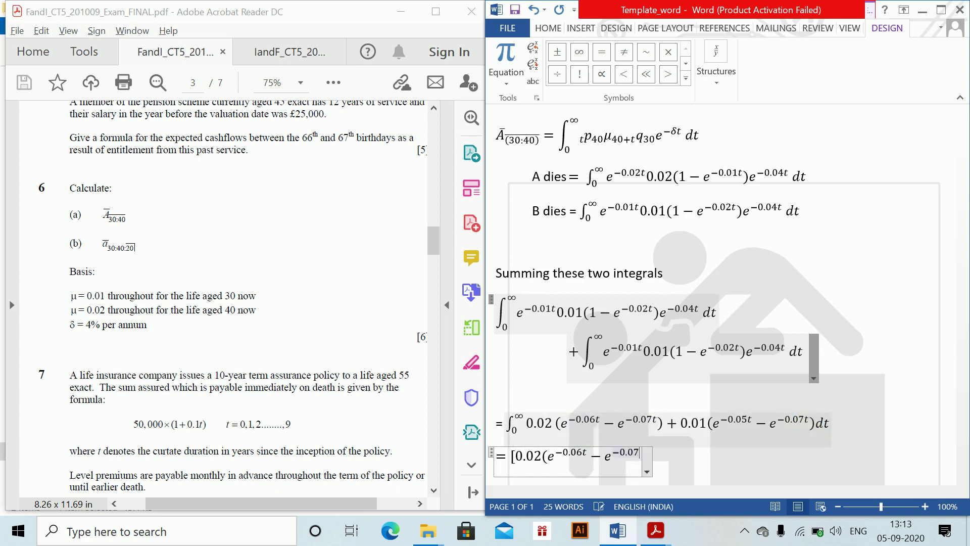
pyautogui.write('t)+0.01')
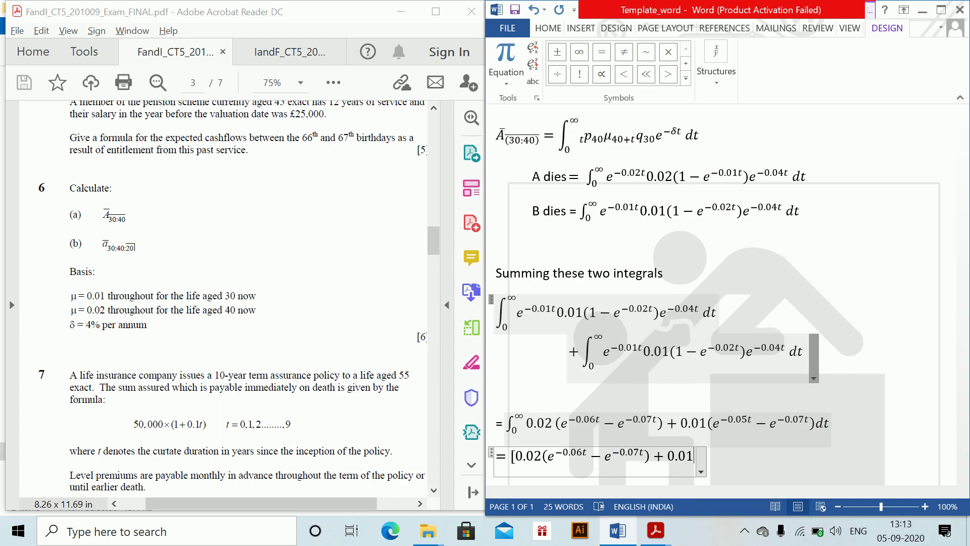
pyautogui.write('(e')
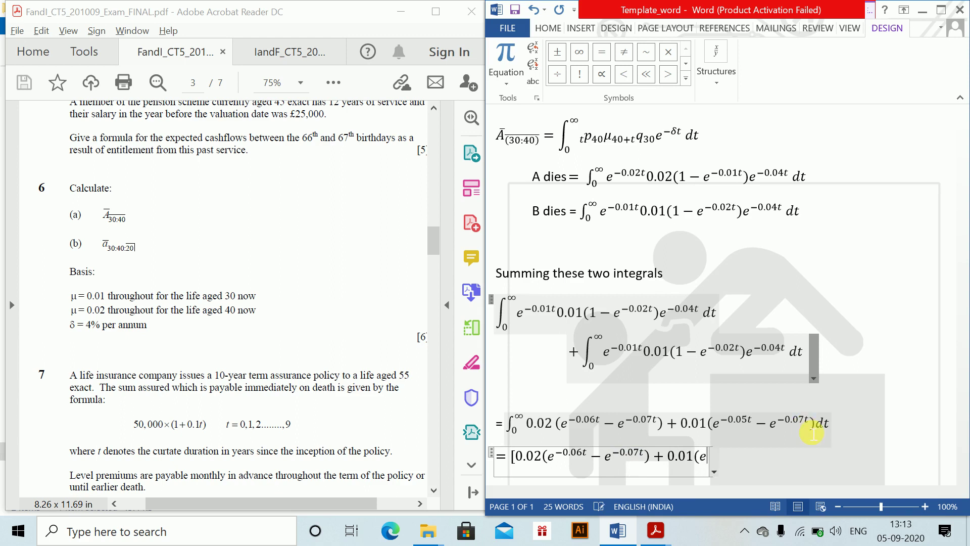
pyautogui.write('^-0.05t ')
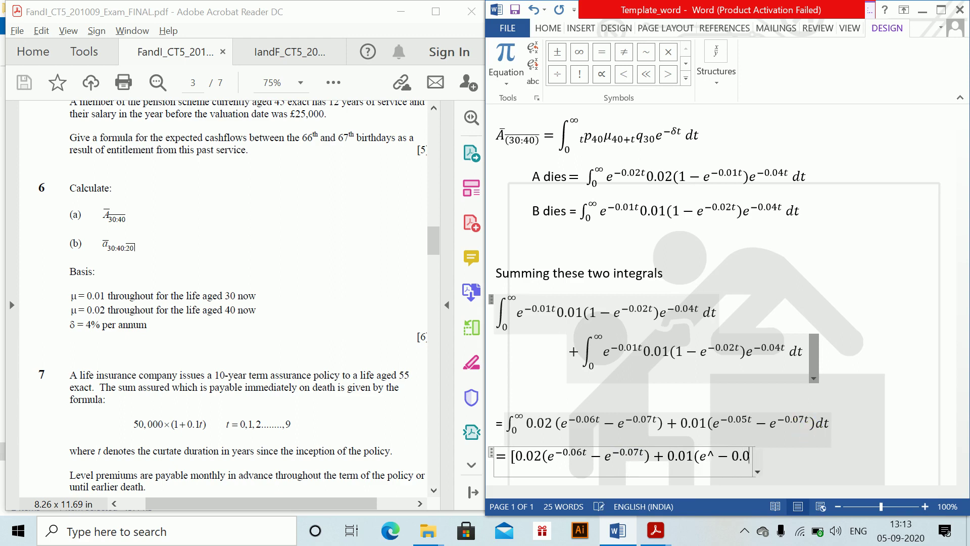
pyautogui.write('-')
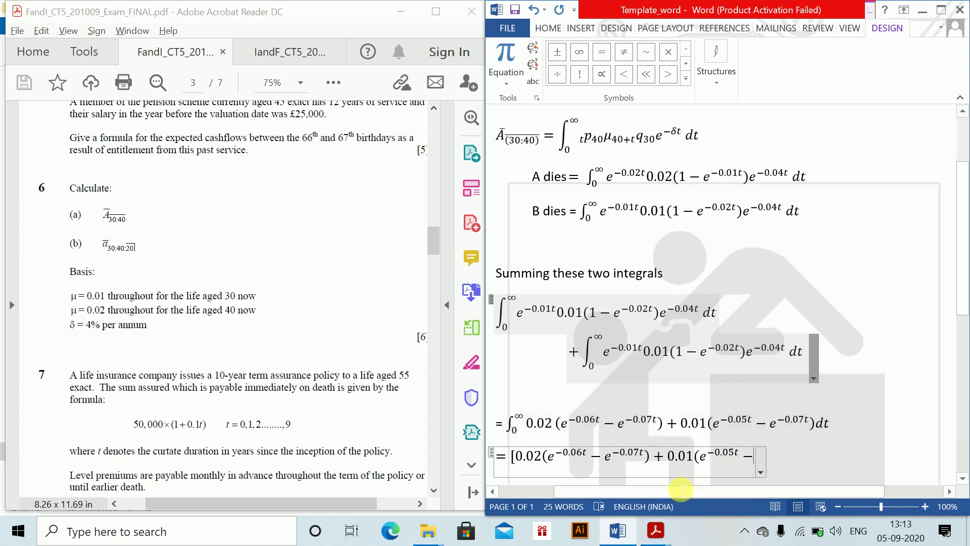
# Divide e^(−0.06t) in the first bracket of the new line by 0.06
pyautogui.click(590, 458)
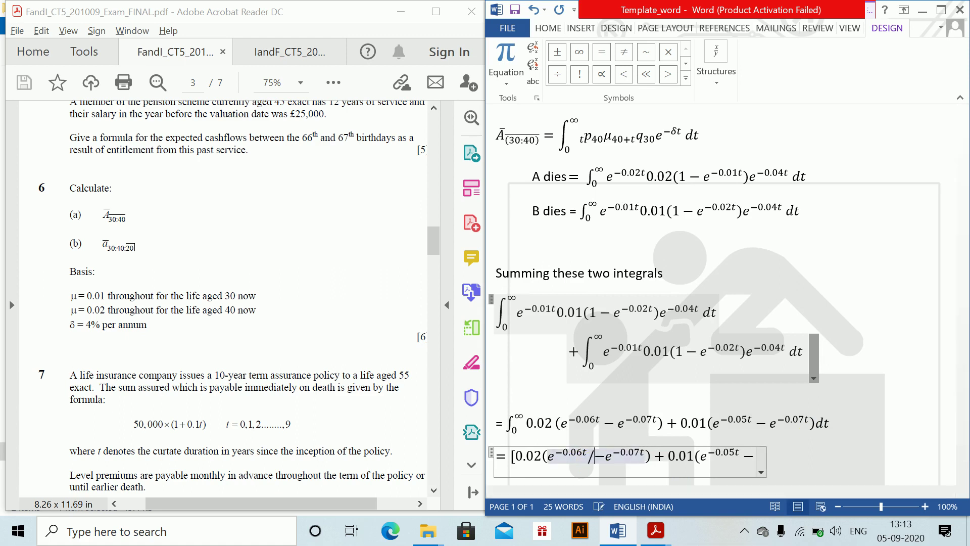
pyautogui.write('/0')
pyautogui.write('.06')
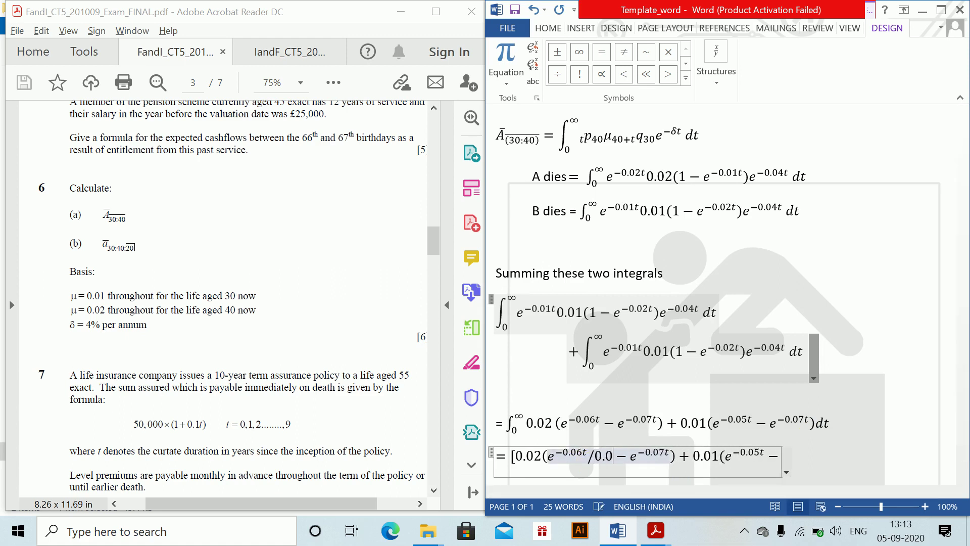
# Divide e^(−0.07t) in the first bracket of the new line by 0.07
pyautogui.click(652, 463)
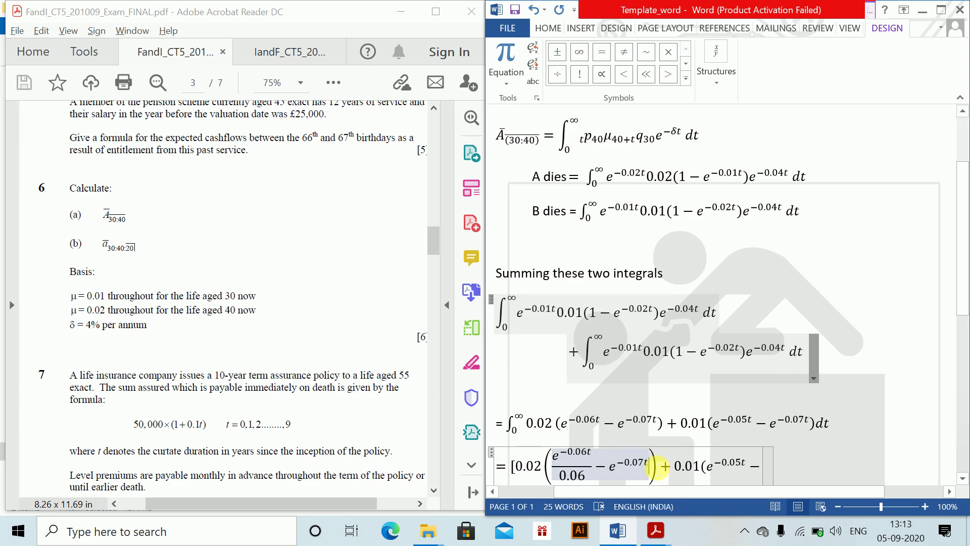
pyautogui.write('/')
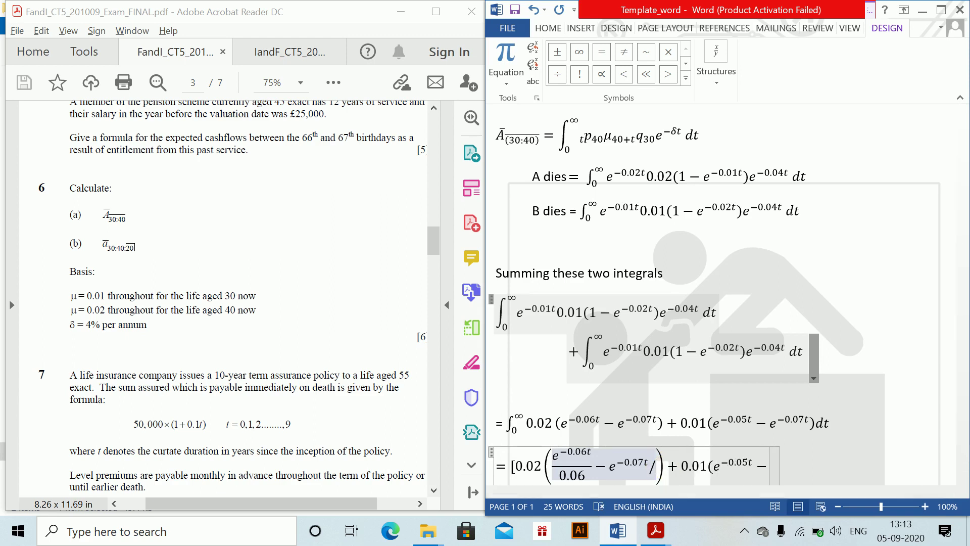
pyautogui.write('0')
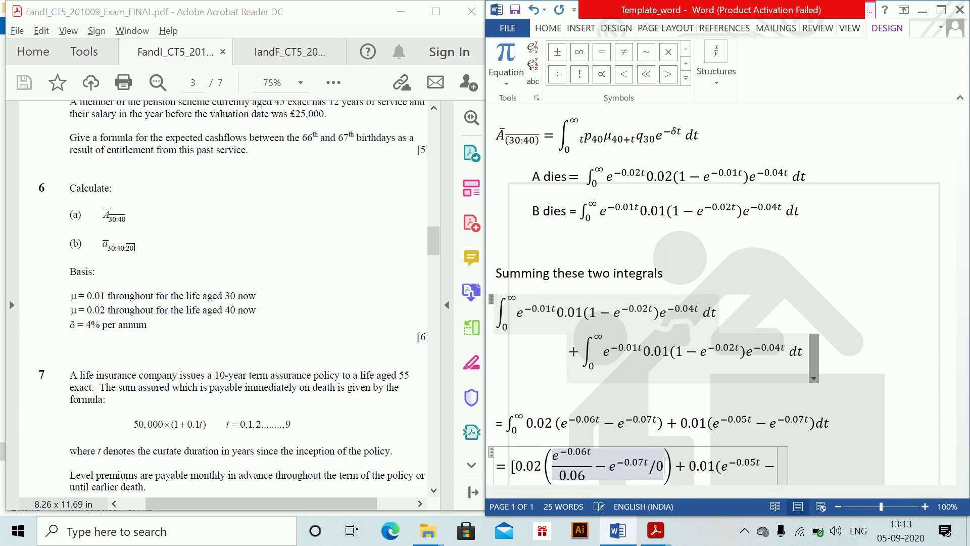
pyautogui.write('.07')
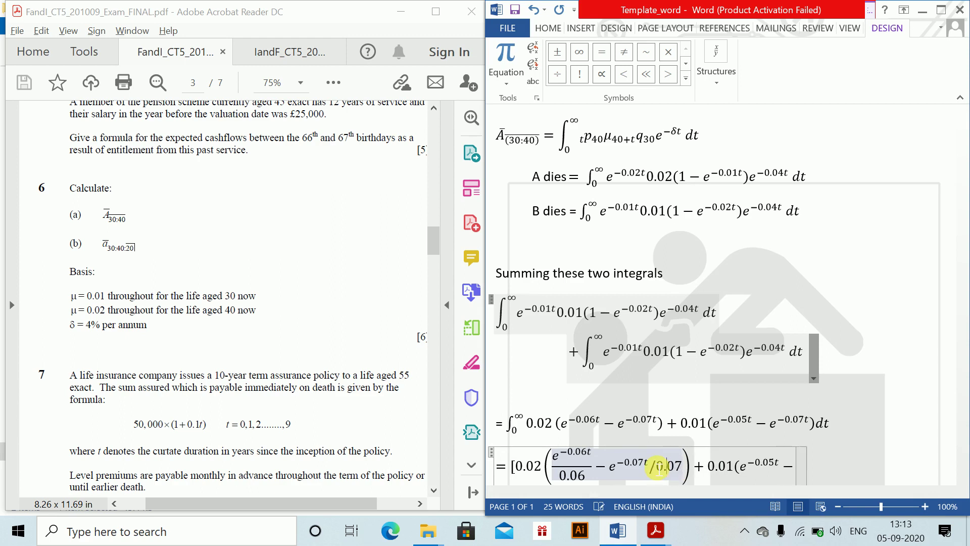
# Make both denominators in the first bracket negative, −0.07 and −0.06, with e^(−0.07t)/(−0.07) built as a stacked fraction
pyautogui.click(657, 465)
pyautogui.write('-')
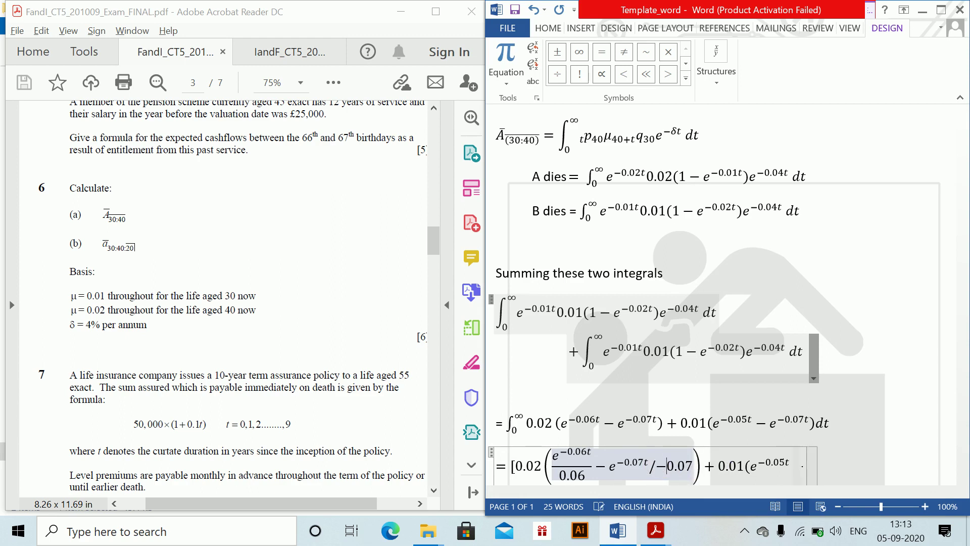
pyautogui.press('space')
pyautogui.hotkey('ctrl', 'z')
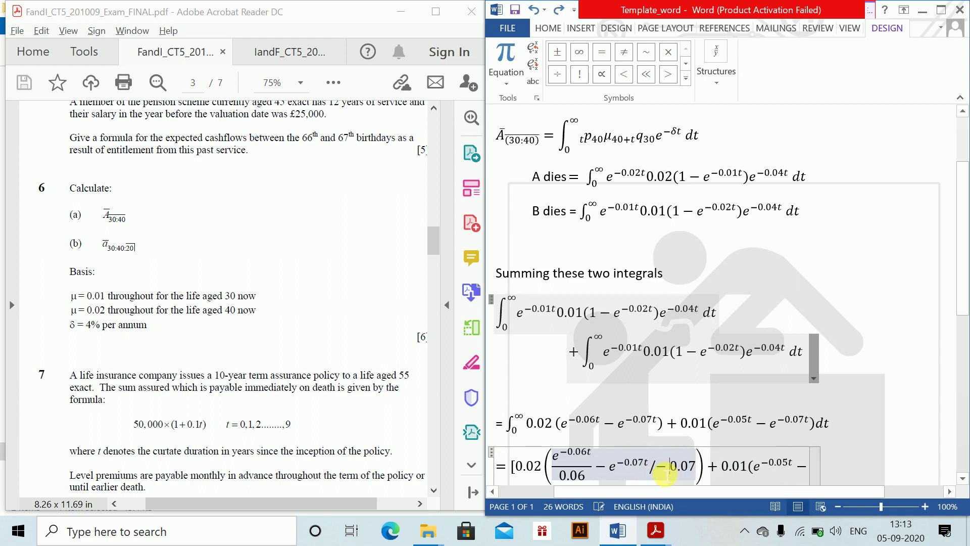
pyautogui.write('(')
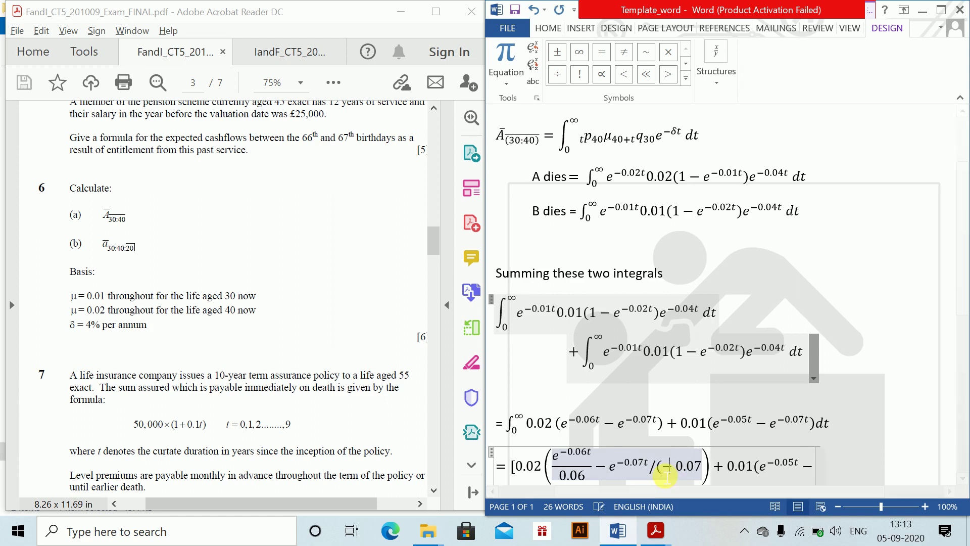
pyautogui.press('Right')
pyautogui.press('Right')
pyautogui.press('Right')
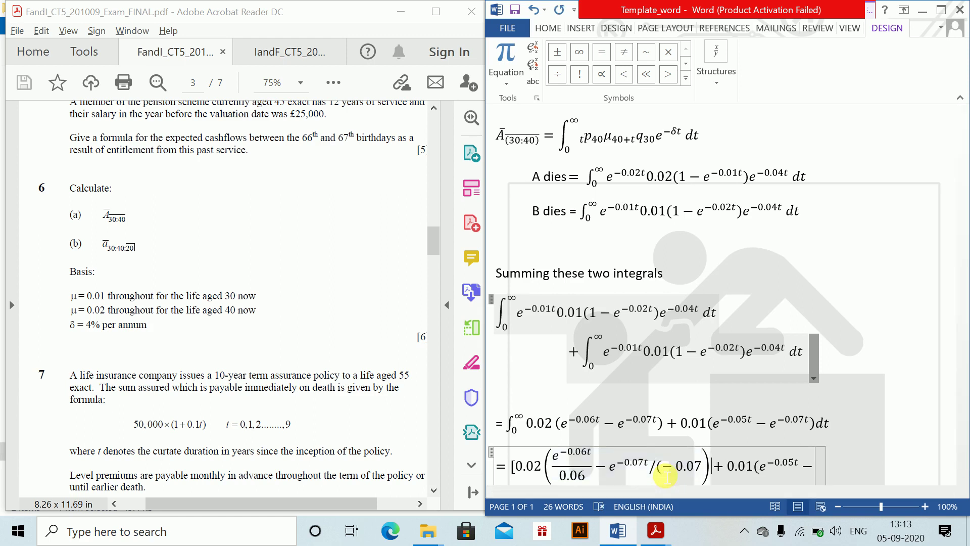
pyautogui.press('Left')
pyautogui.press('Left')
pyautogui.write(')')
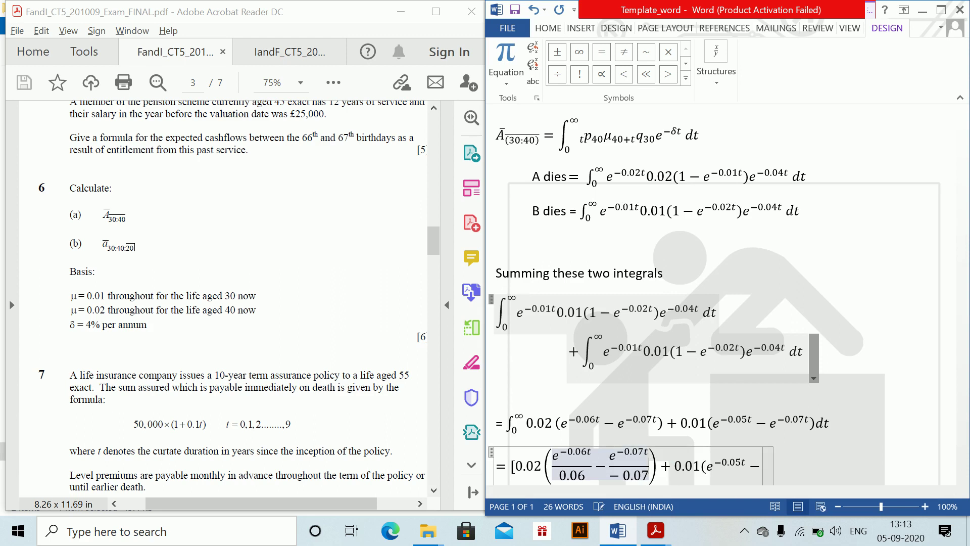
pyautogui.click(560, 475)
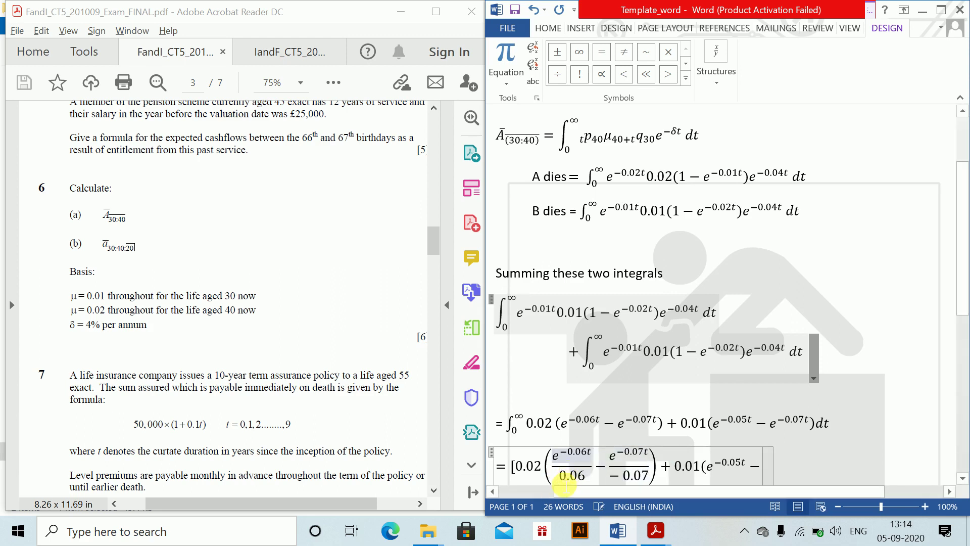
pyautogui.write('-')
# Divide e^(−0.05t) in the second bracket by (−0.05), built as a stacked fraction before the trailing minus
pyautogui.click(740, 462)
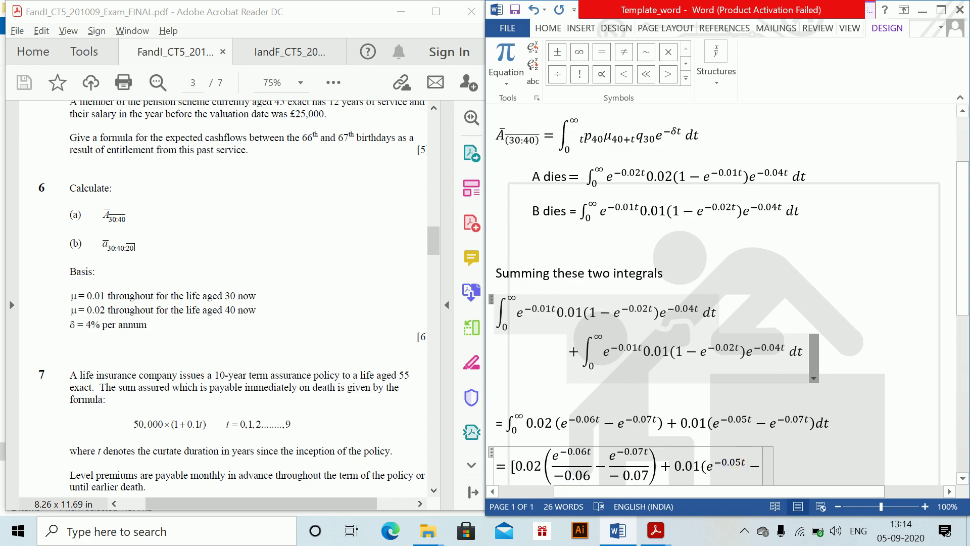
pyautogui.write('/')
pyautogui.write('(-0.0')
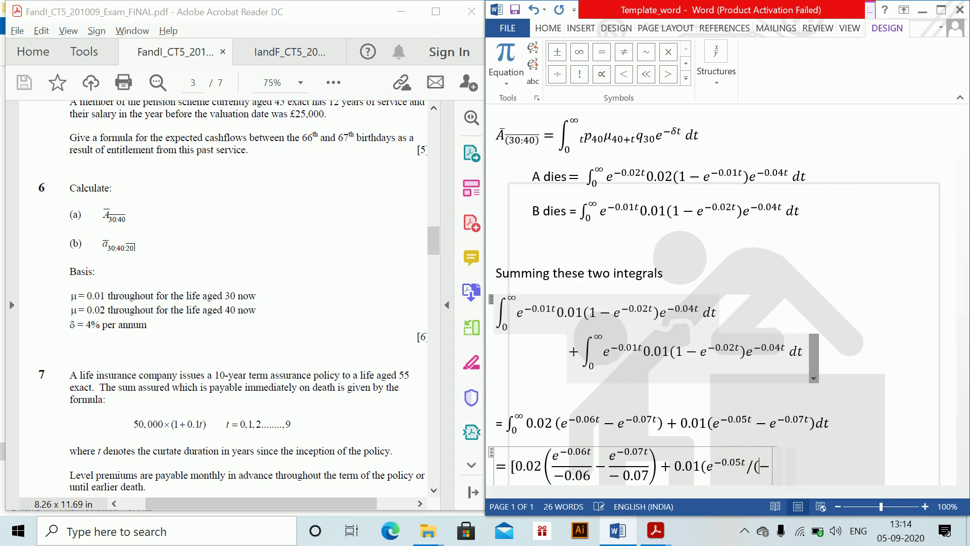
pyautogui.write('5)−')
pyautogui.press('space')
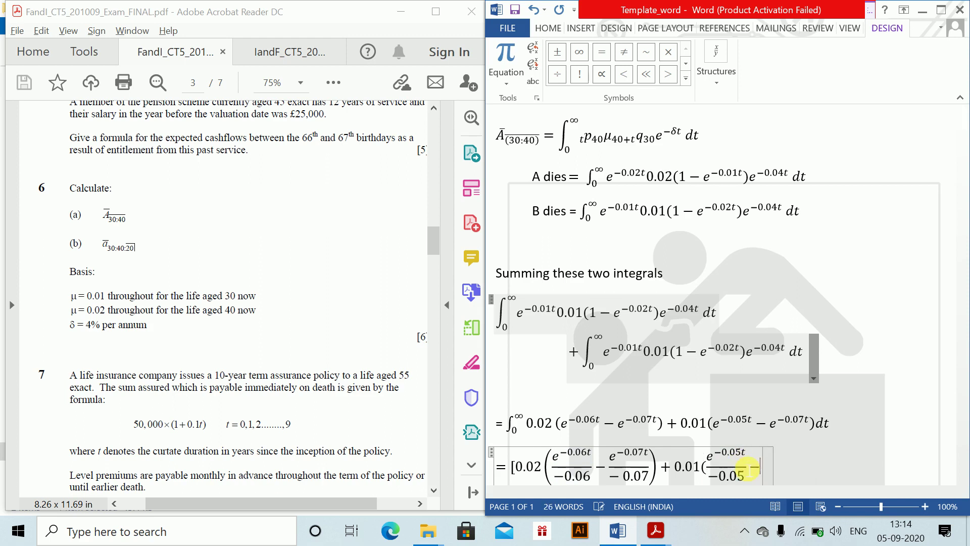
pyautogui.press('Right')
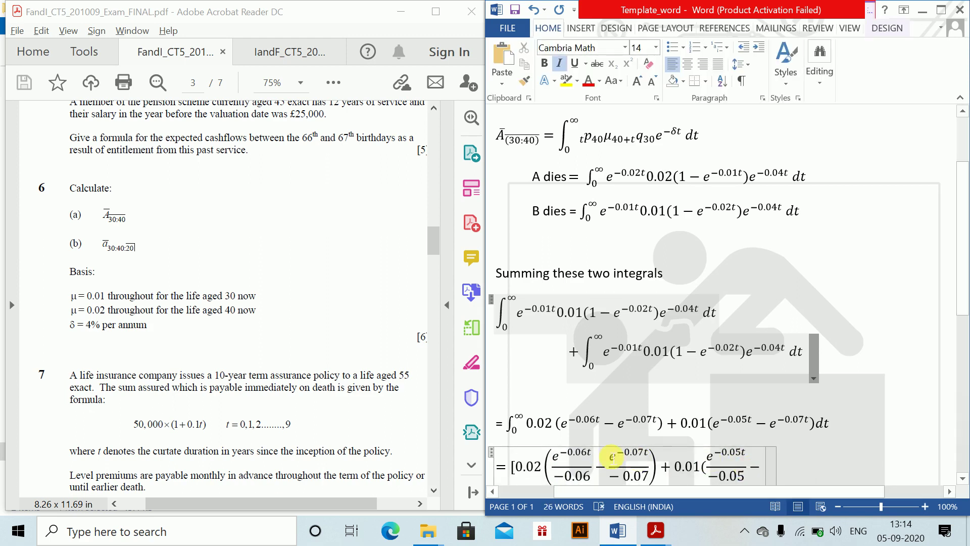
# Copy the fraction e^(−0.07t)/(−0.07) from the first bracket to after the trailing minus in the second bracket
pyautogui.moveTo(613, 457); pyautogui.dragTo(639, 477)
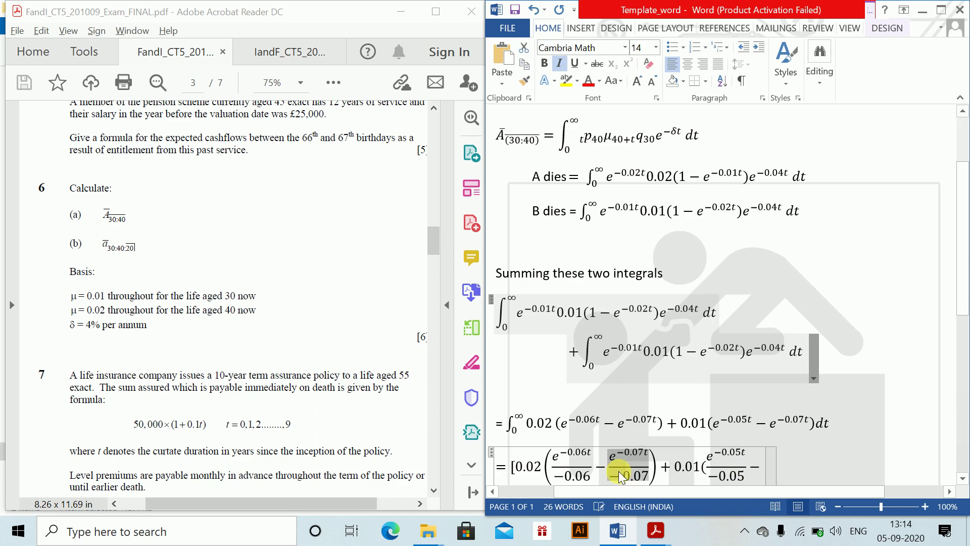
pyautogui.hotkey('ctrl', 'c')
pyautogui.click(762, 467)
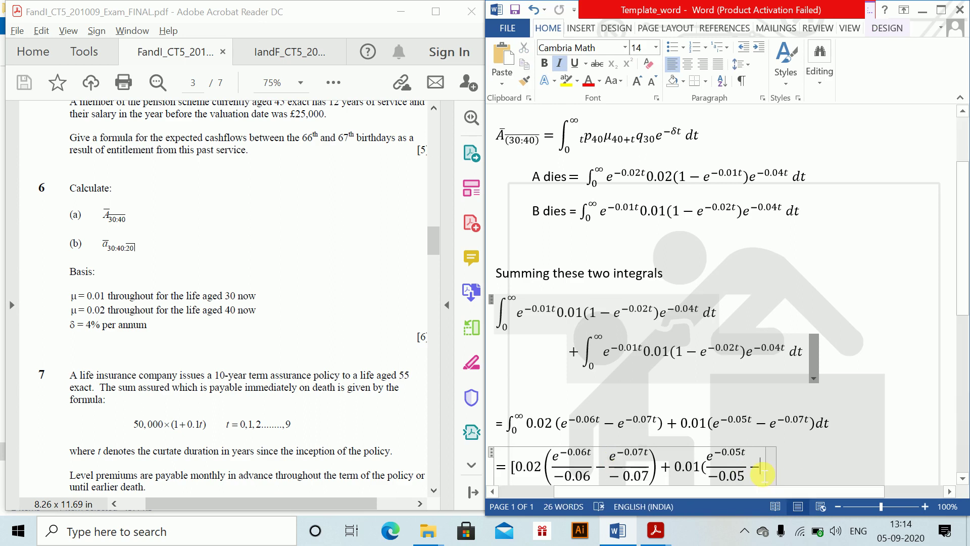